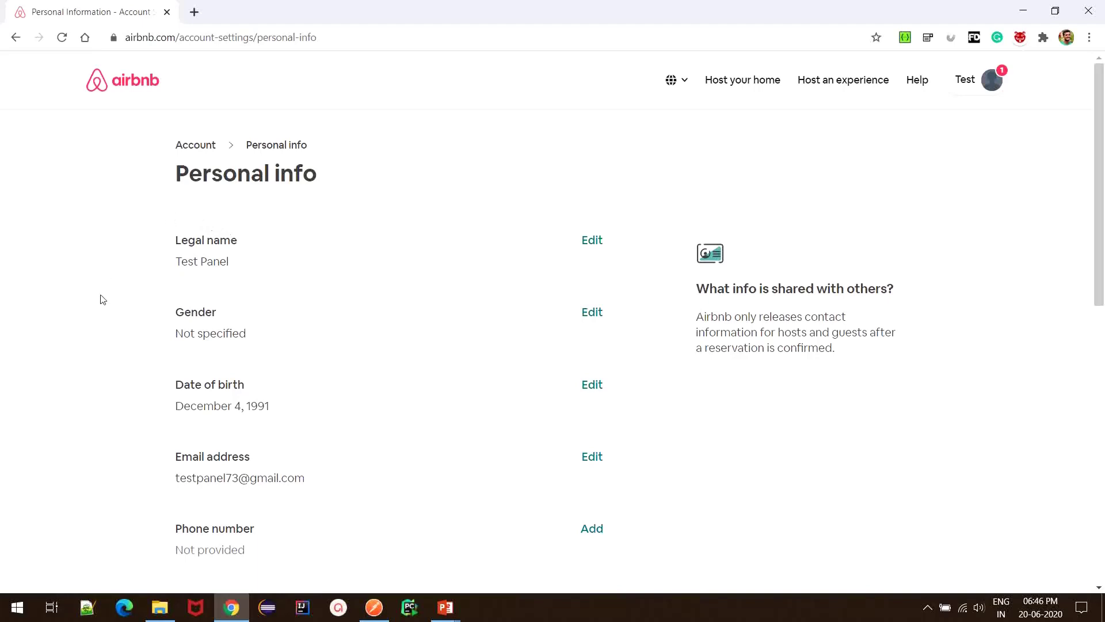
Edit the date of birth in the Airbnb personal info and choose a different birth year.
scroll(249, 365, "down", 1)
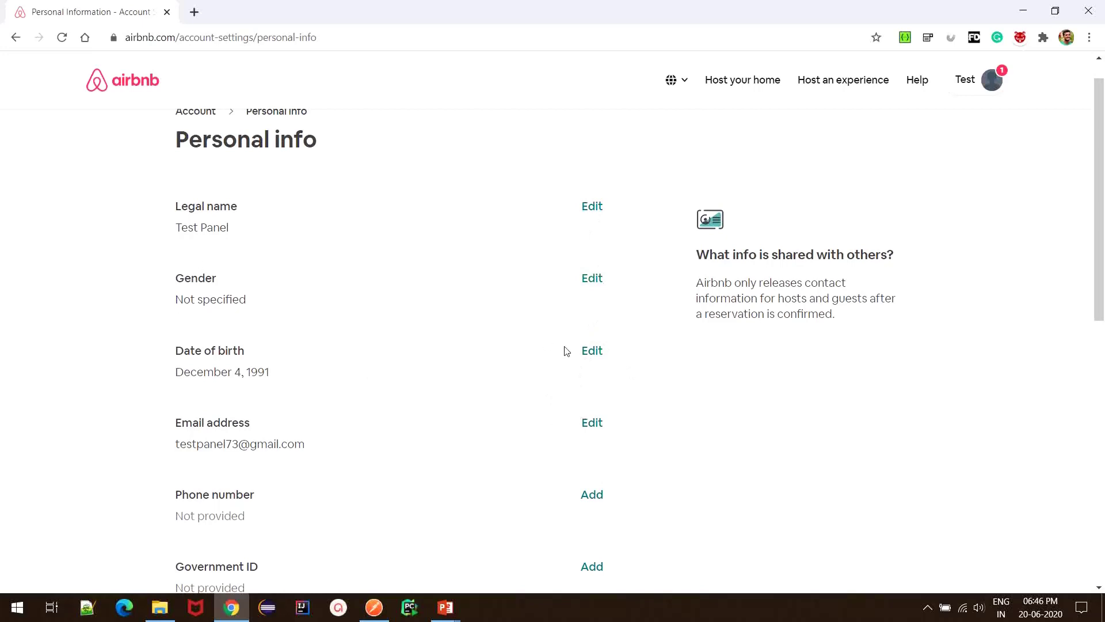
left_click(593, 352)
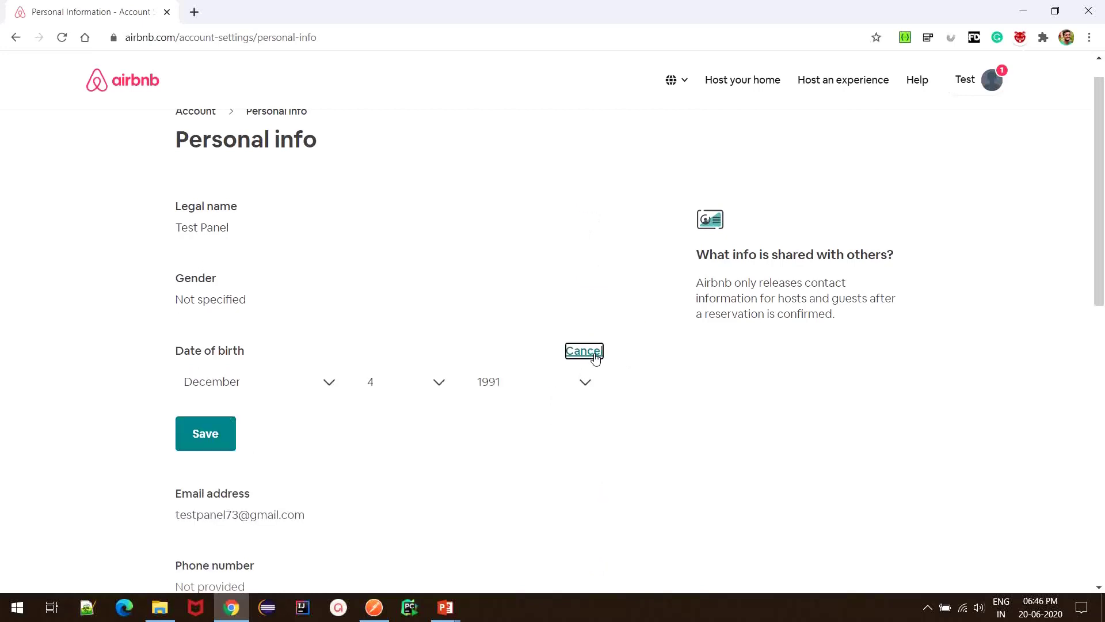
left_click(551, 386)
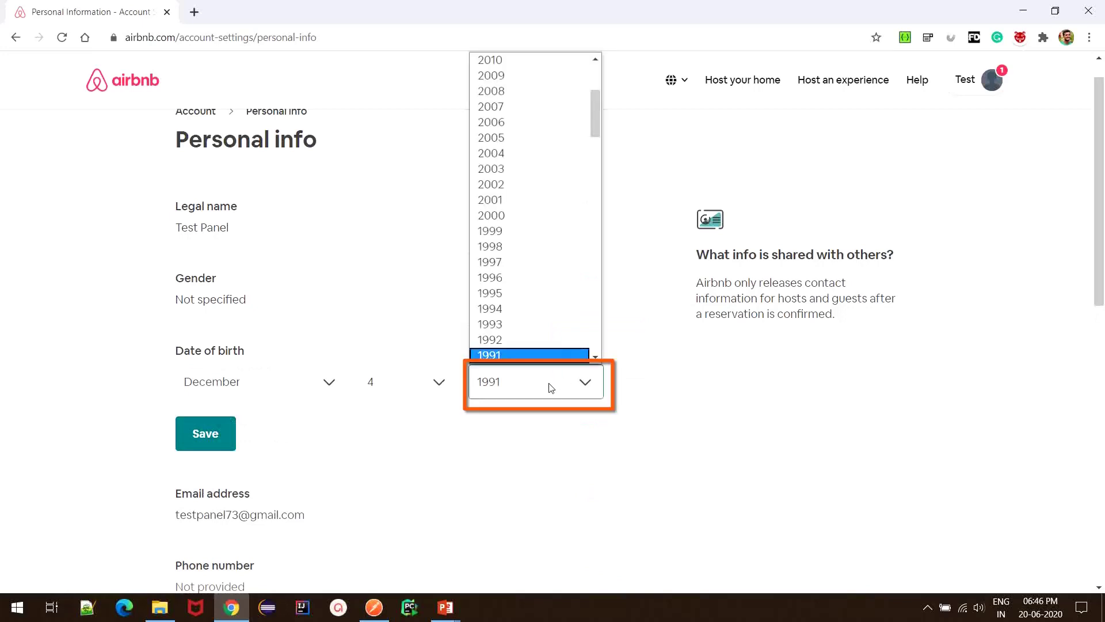
left_click(558, 355)
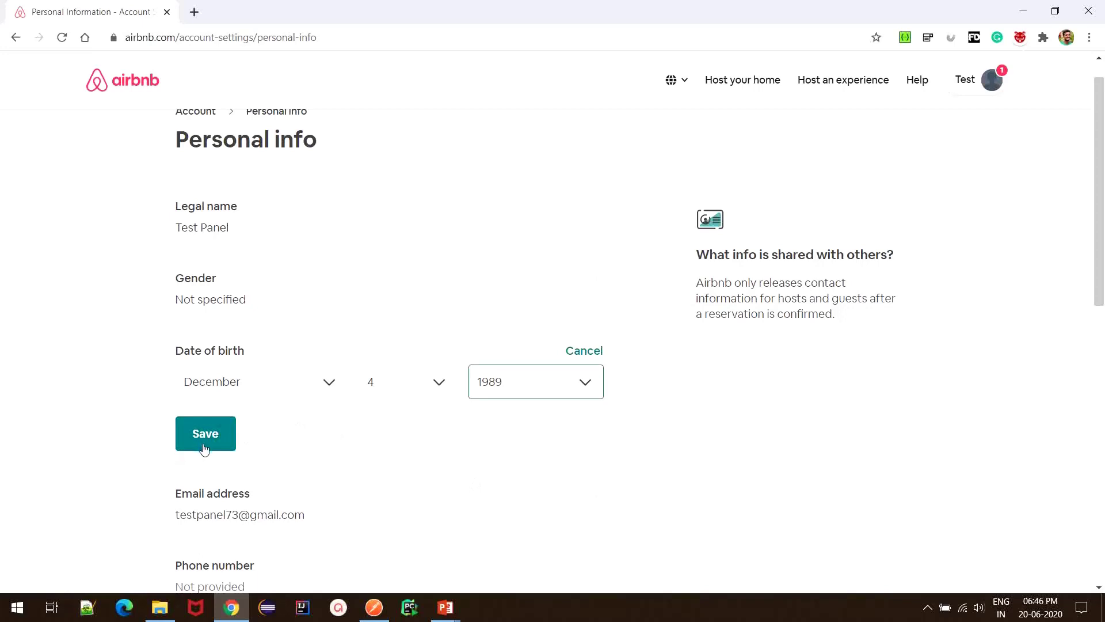
Show the browser's network activity recorder and save the edited date of birth.
key("ctrl+shift+i")
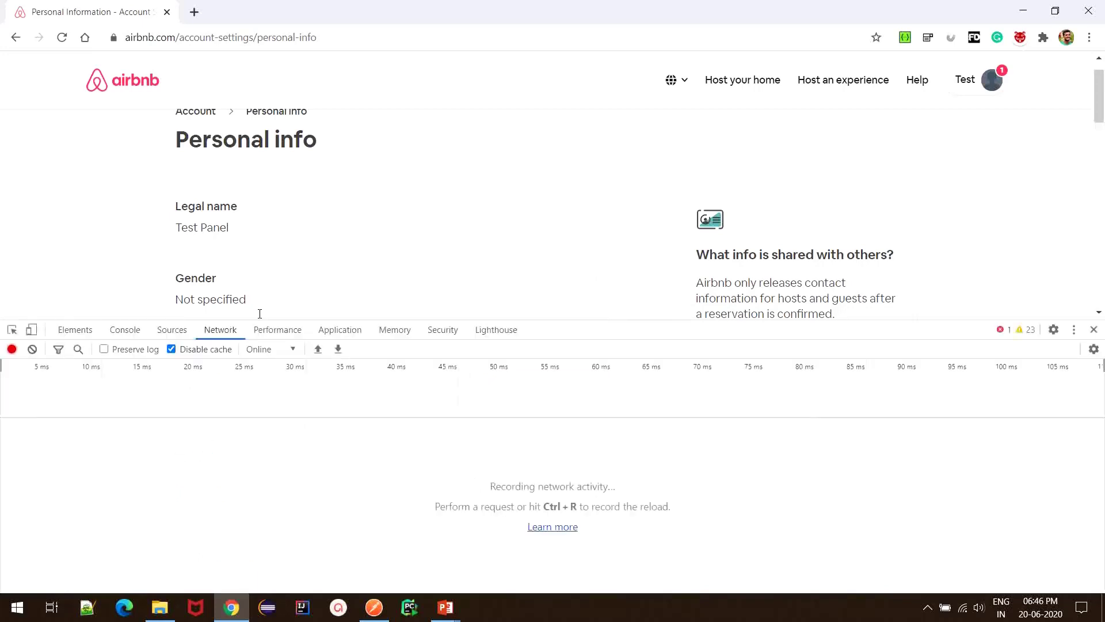
scroll(289, 267, "down", 2)
scroll(288, 267, "down", 2)
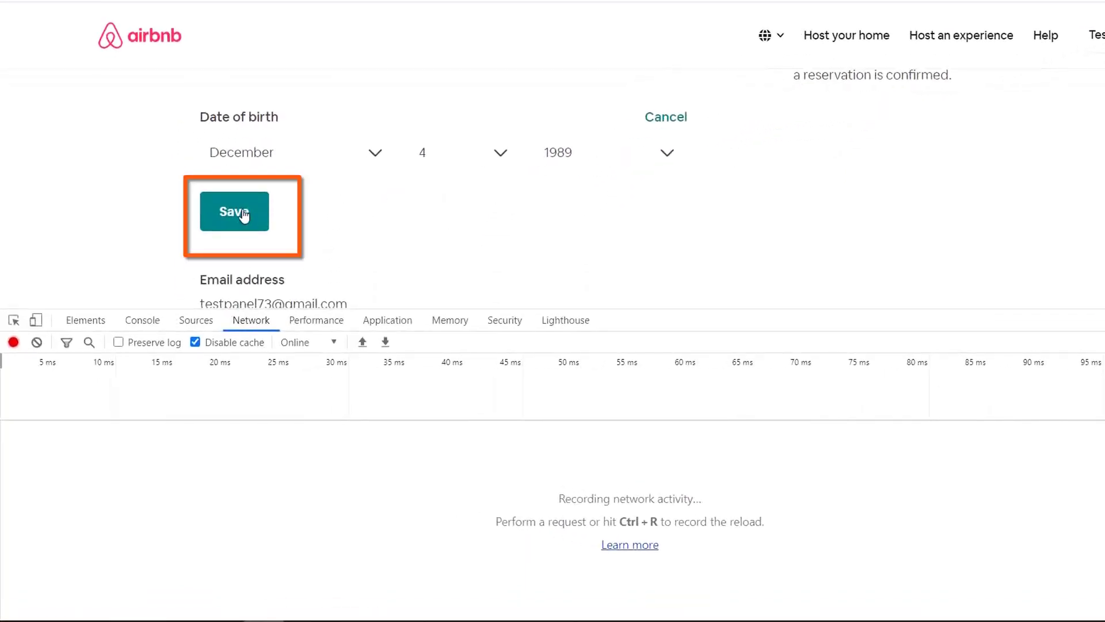
left_click(244, 216)
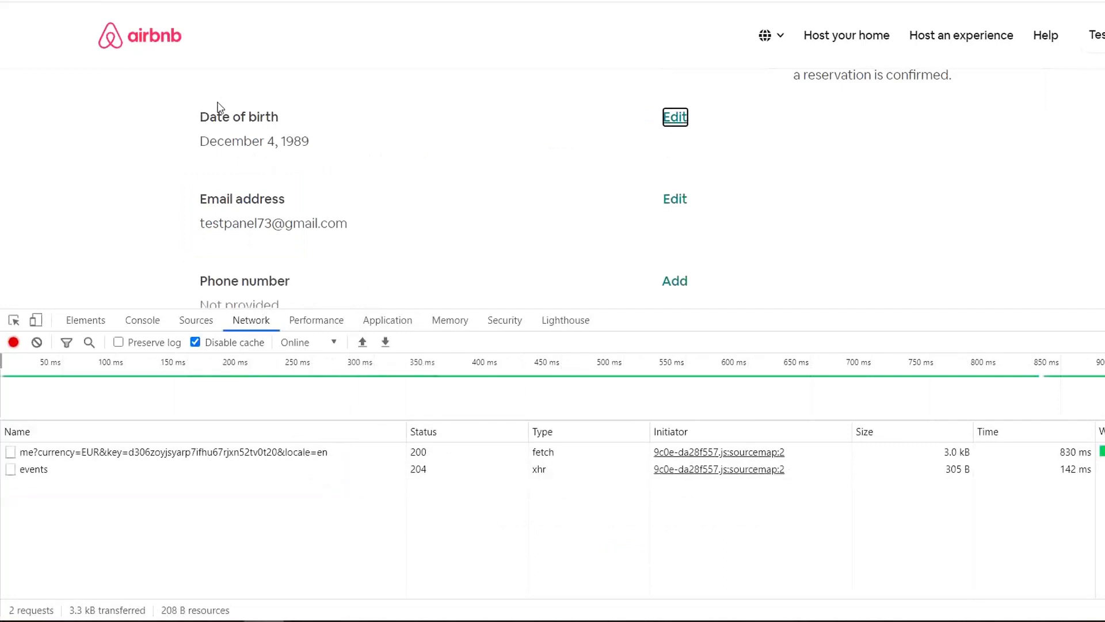
Examine the recorded profile update request, checking its request method and the birthdate field in its response.
left_click(264, 454)
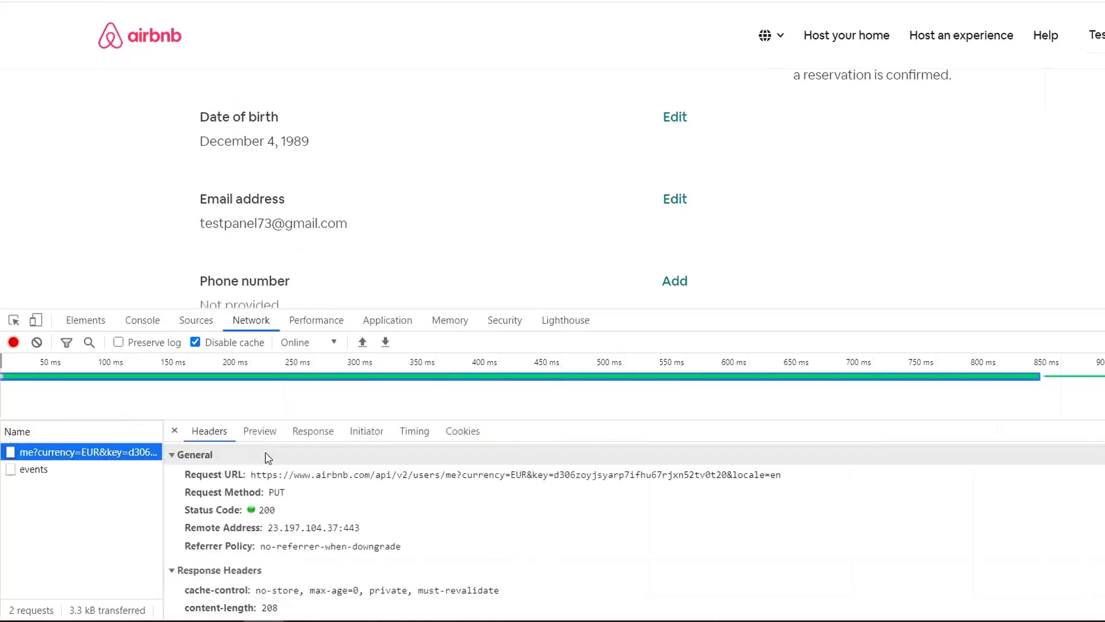
left_click(287, 495)
left_click_drag(270, 493, 267, 493)
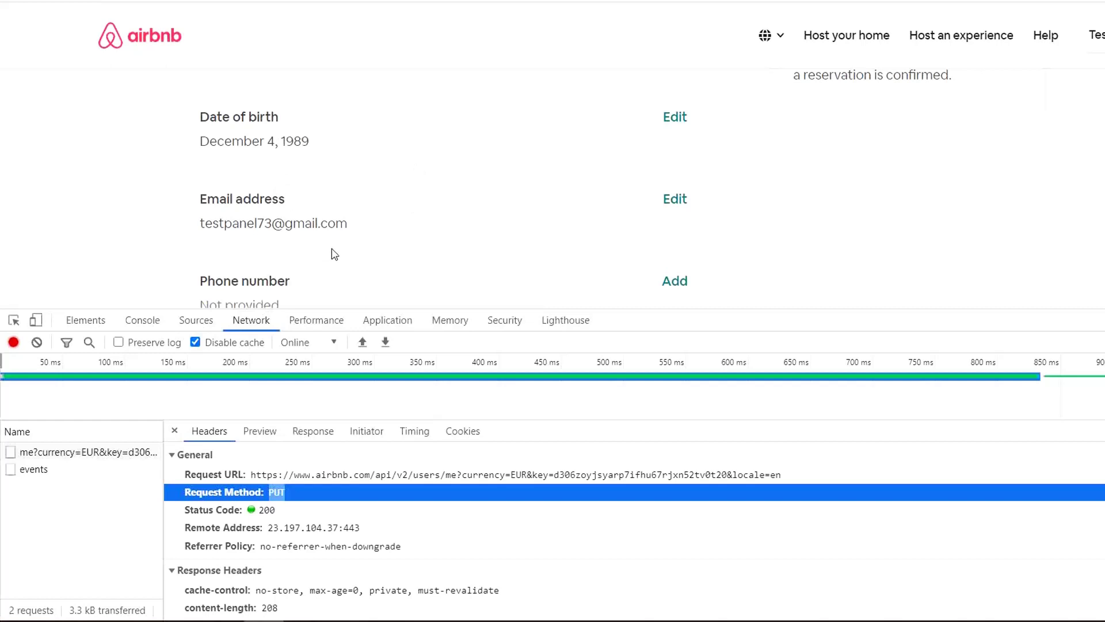
left_click(315, 431)
left_click_drag(402, 591, 467, 599)
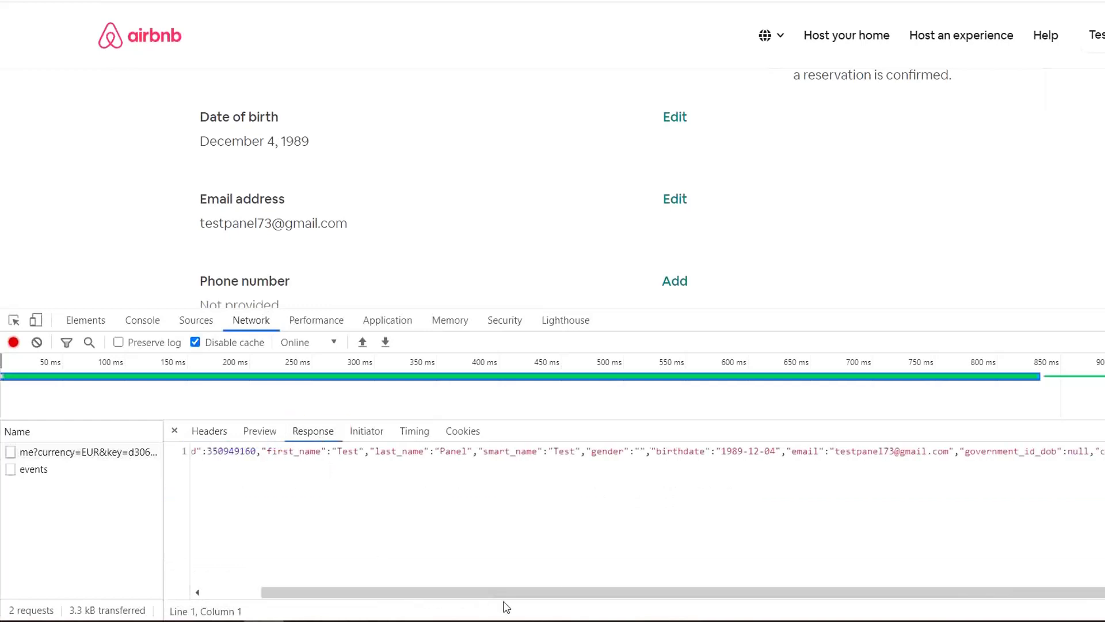
left_click_drag(651, 452, 776, 449)
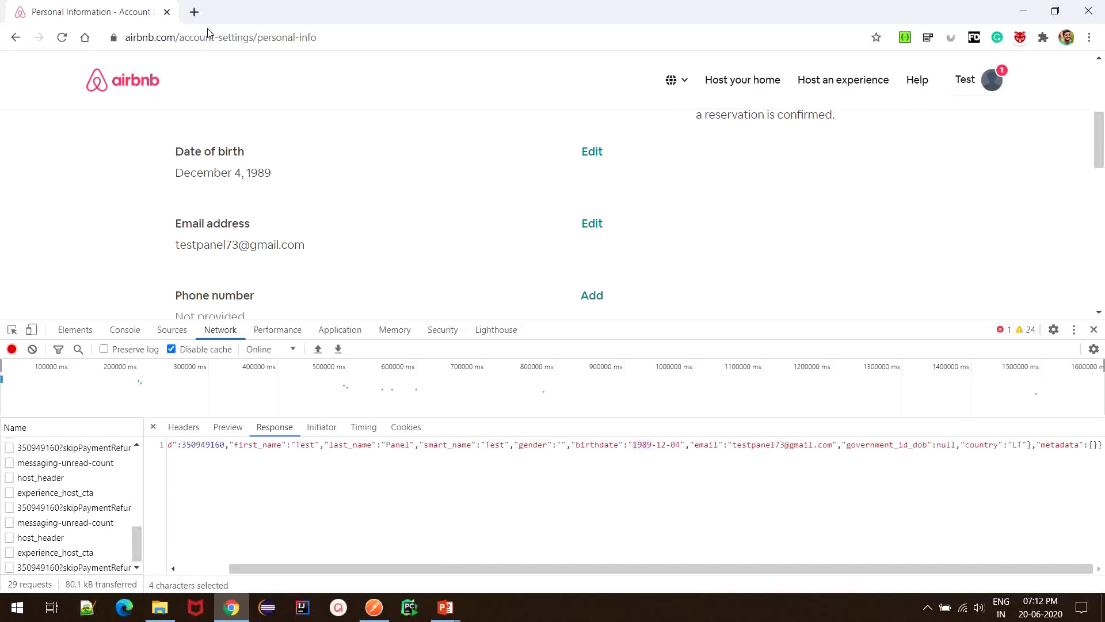
Load the Book Store API Swagger page in a new browser tab and expand the PUT /BookStore/v1/Books/{ISBN} endpoint.
left_click(194, 12)
left_click(736, 68)
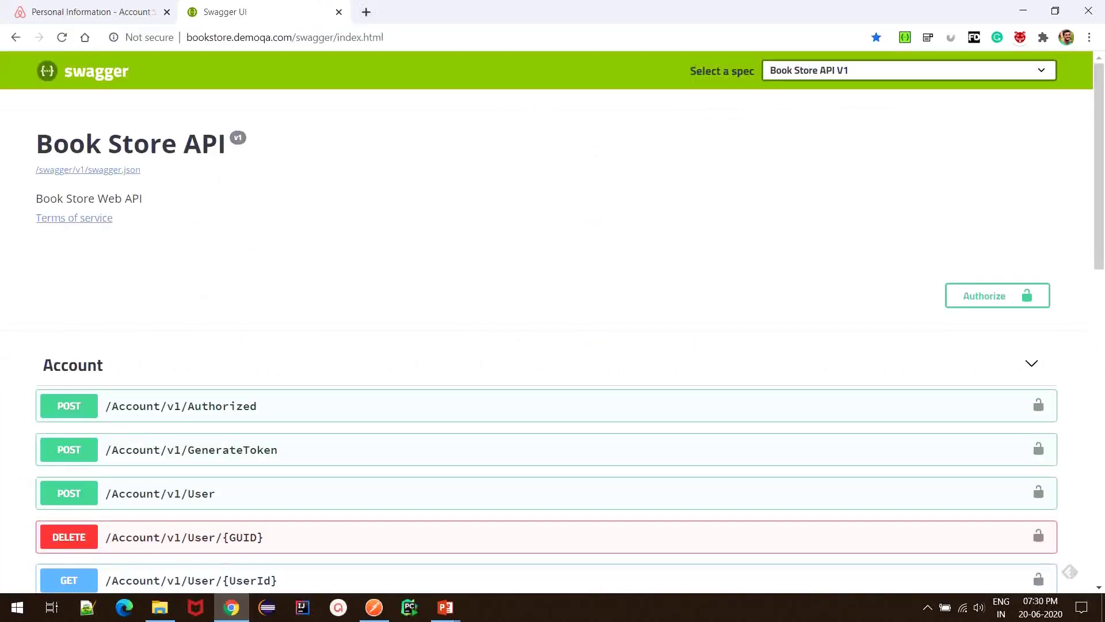
scroll(553, 319, "down", 7)
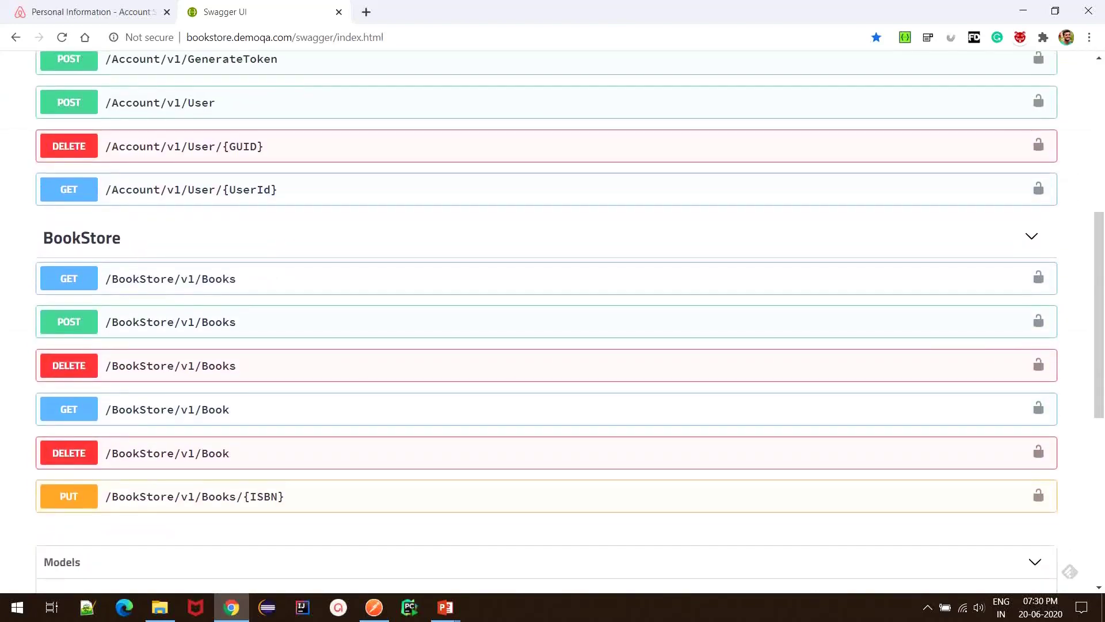
left_click(598, 488)
scroll(510, 494, "down", 5)
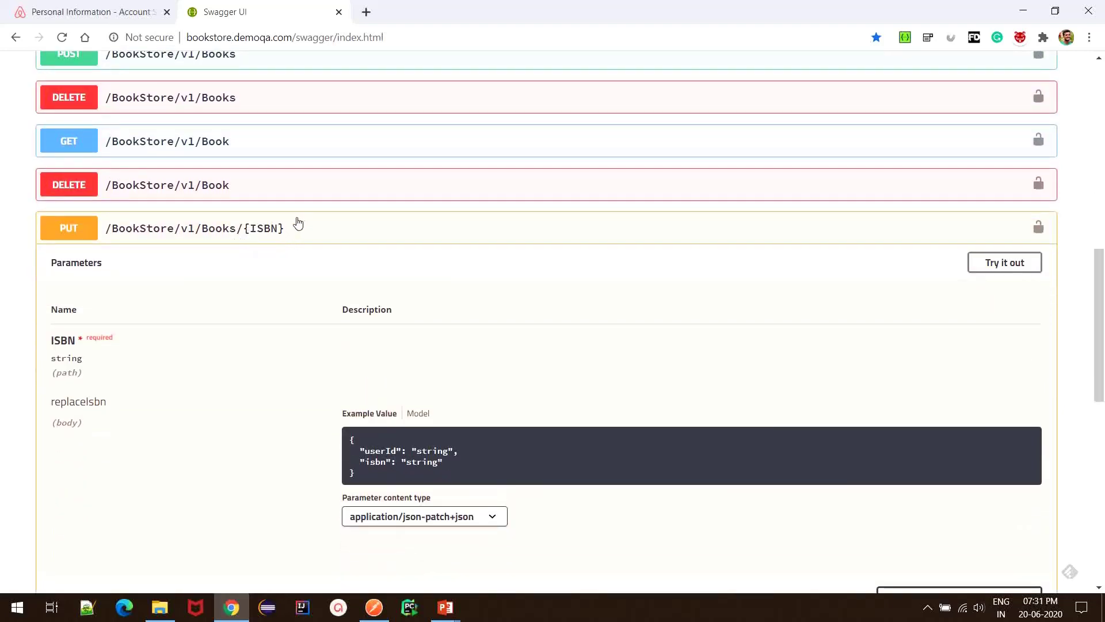
Examine the PUT endpoint's path, its ISBN parameter and the userId and isbn fields of the example body.
left_click_drag(290, 233, 107, 232)
left_click(228, 337)
left_click_drag(363, 465, 444, 465)
Switch to Postman and create a new request that uses the PUT method.
key("alt+Tab")
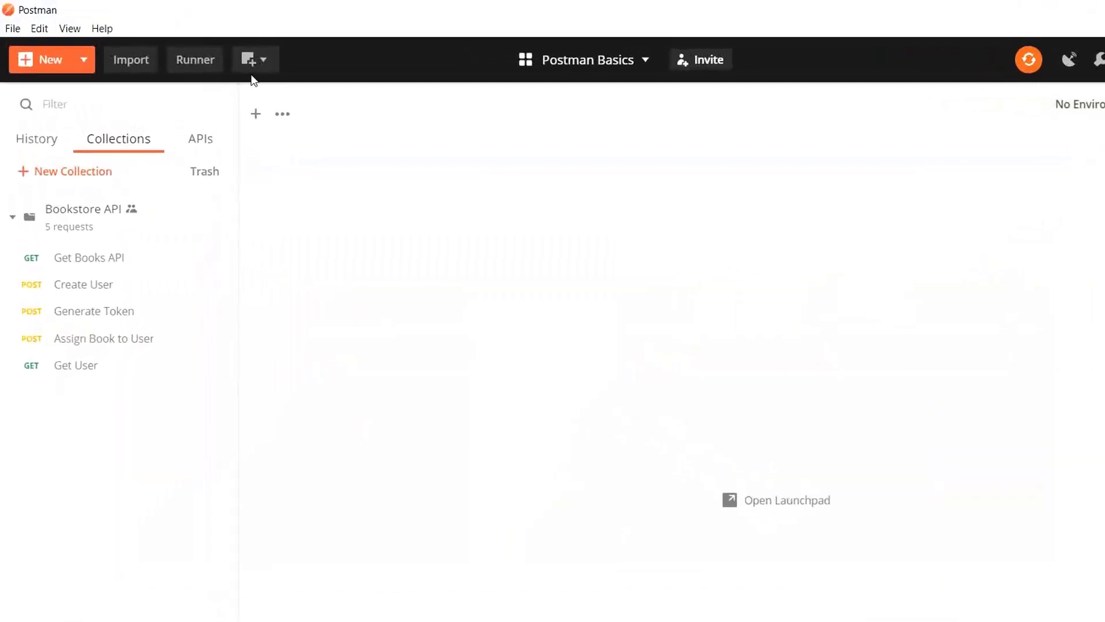
left_click(258, 117)
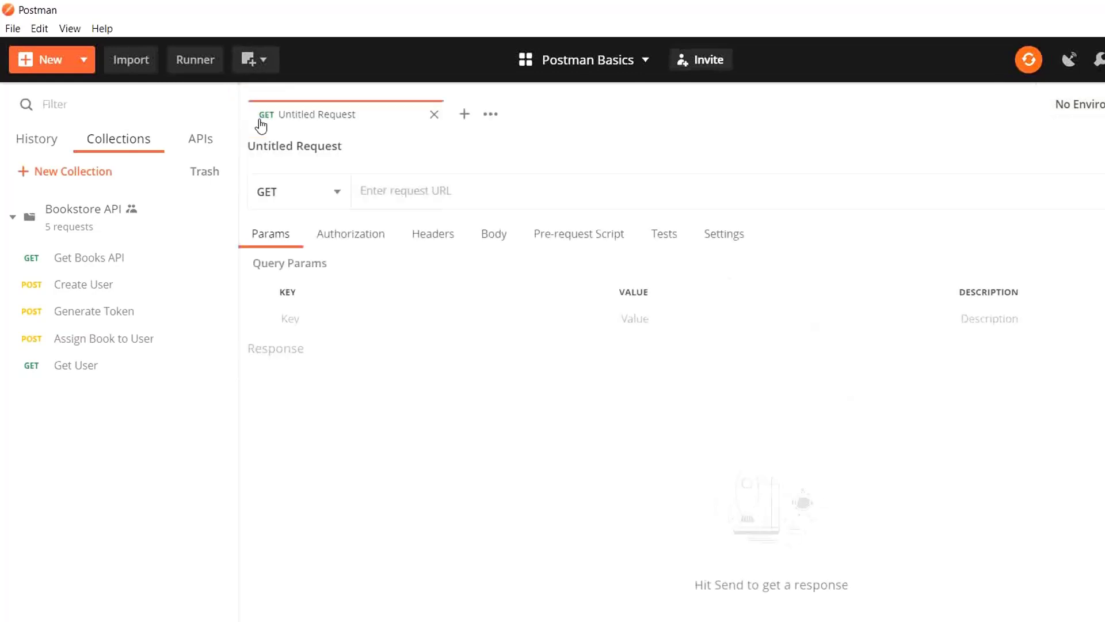
left_click(319, 194)
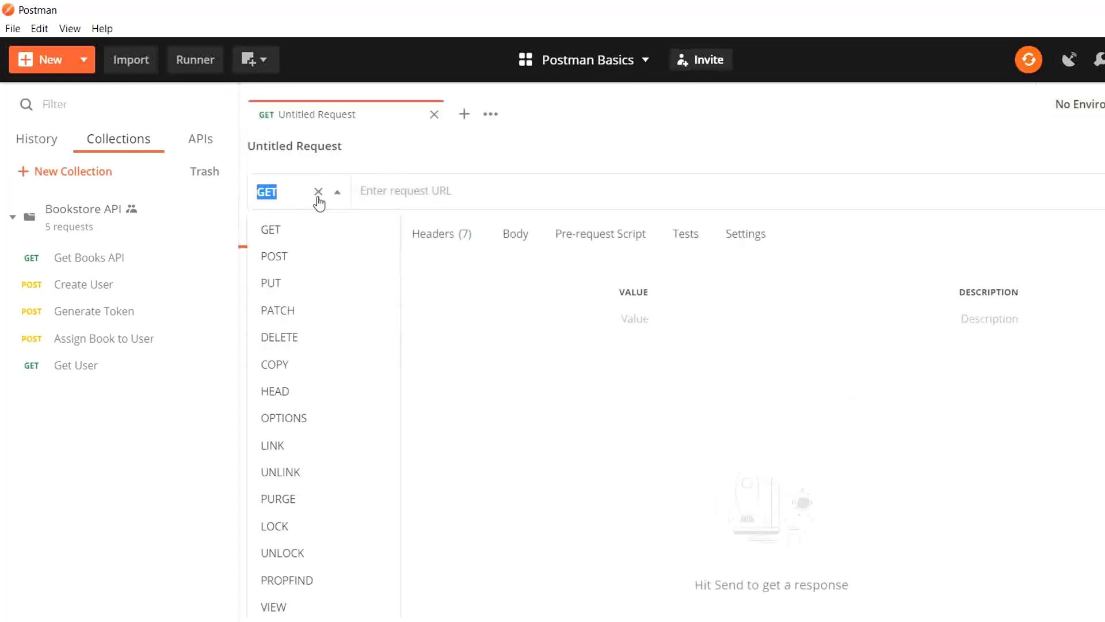
left_click(285, 282)
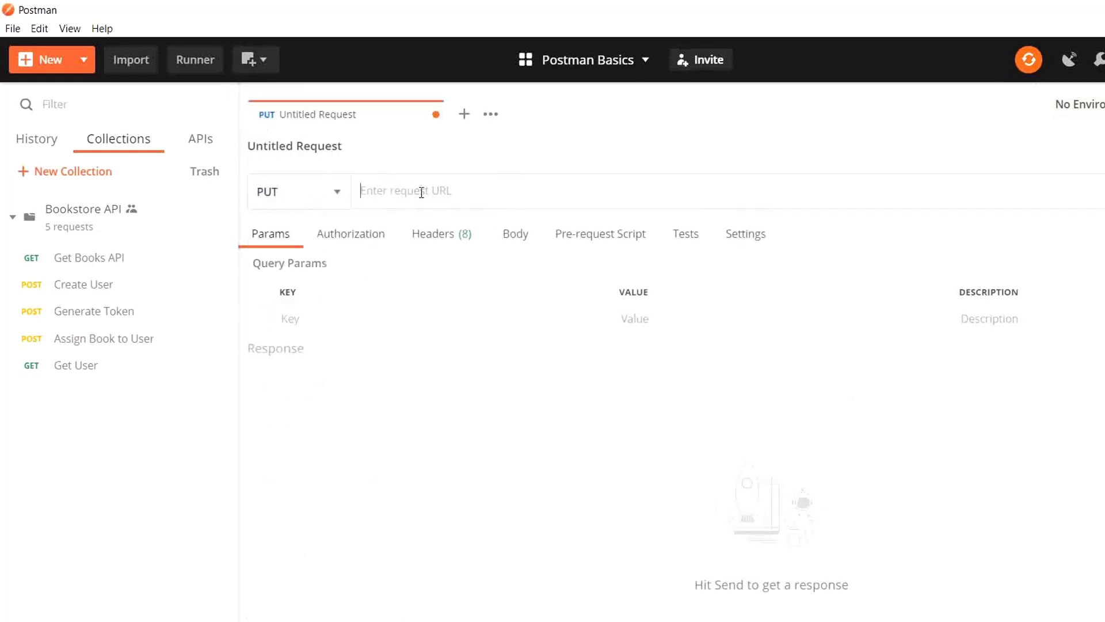
type("de")
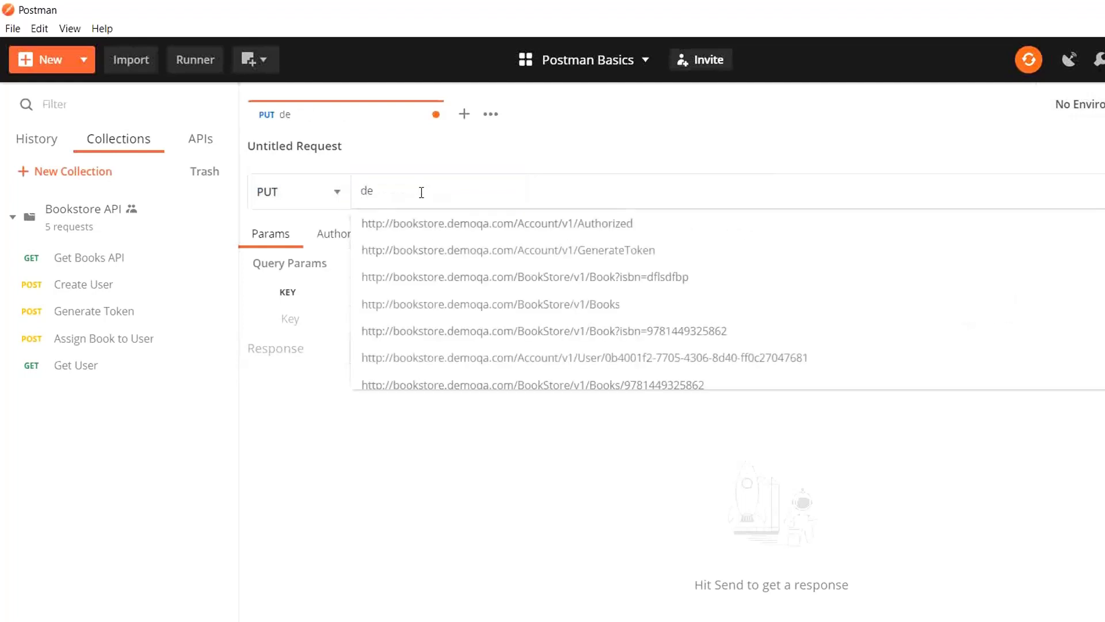
key("Down")
key("Return")
left_click(512, 191)
key("shift+End")
key("BackSpace")
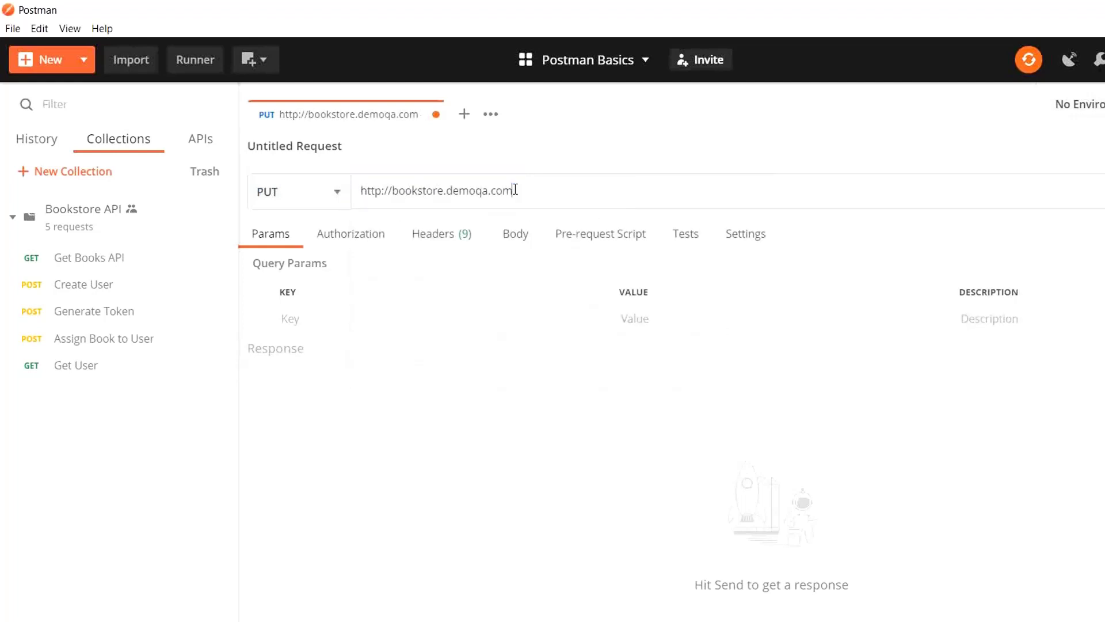
Copy the path /BookStore/v1/Books/{ISBN} from the Swagger page in the browser and append it to the Postman request URL.
key("alt+Tab")
left_click_drag(343, 272, 128, 269)
key("ctrl+c")
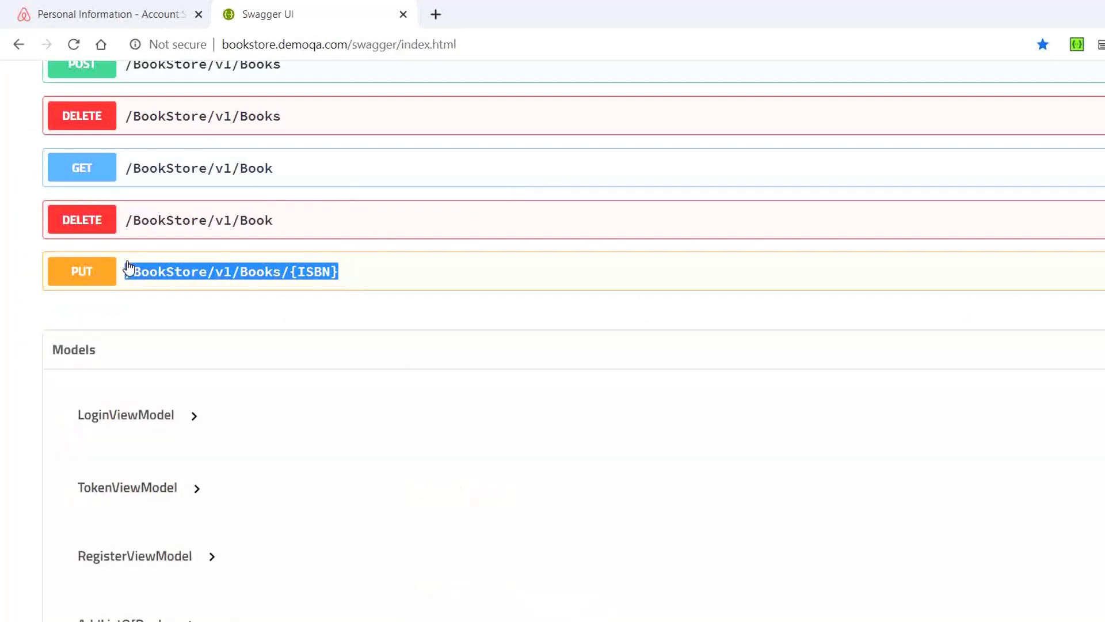
key("alt+Tab")
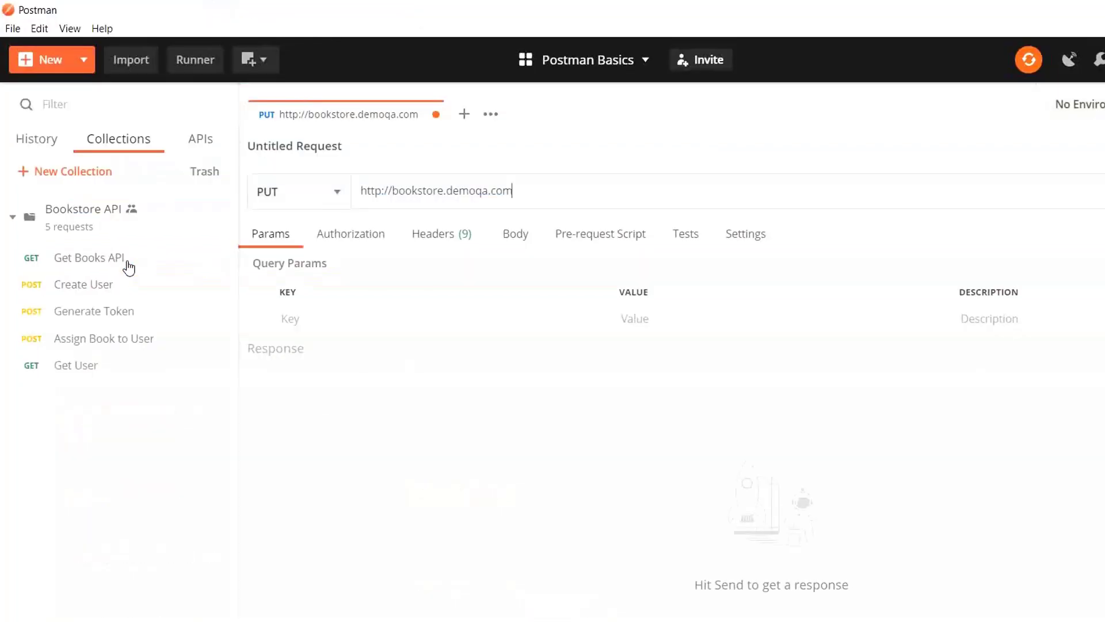
left_click(569, 187)
key("ctrl+v")
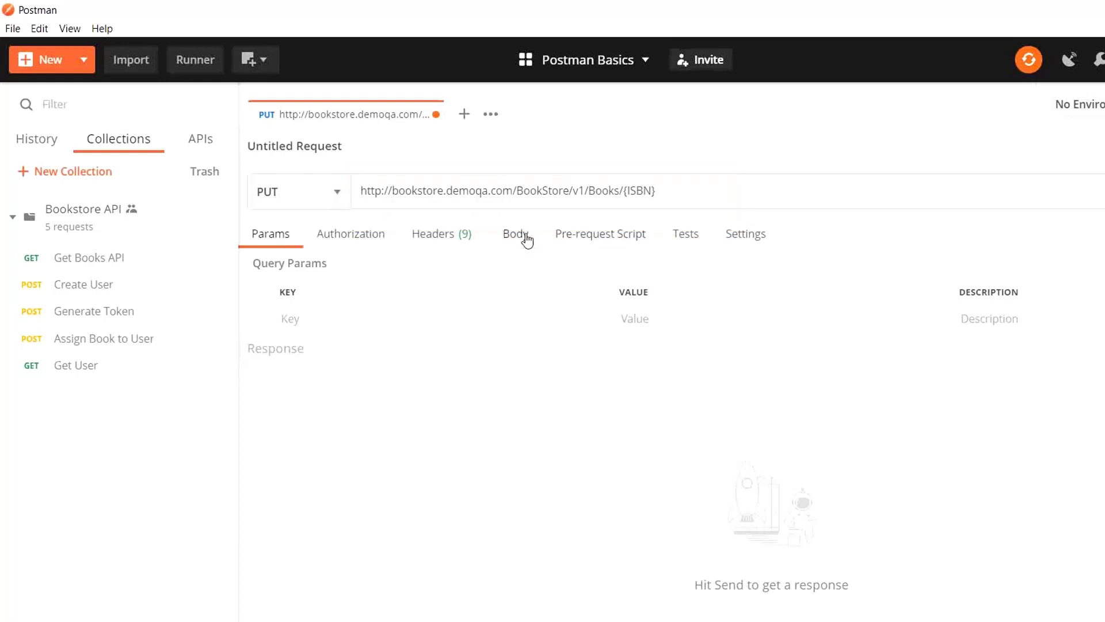
Set the PUT request's body to raw with the JSON format.
left_click(525, 236)
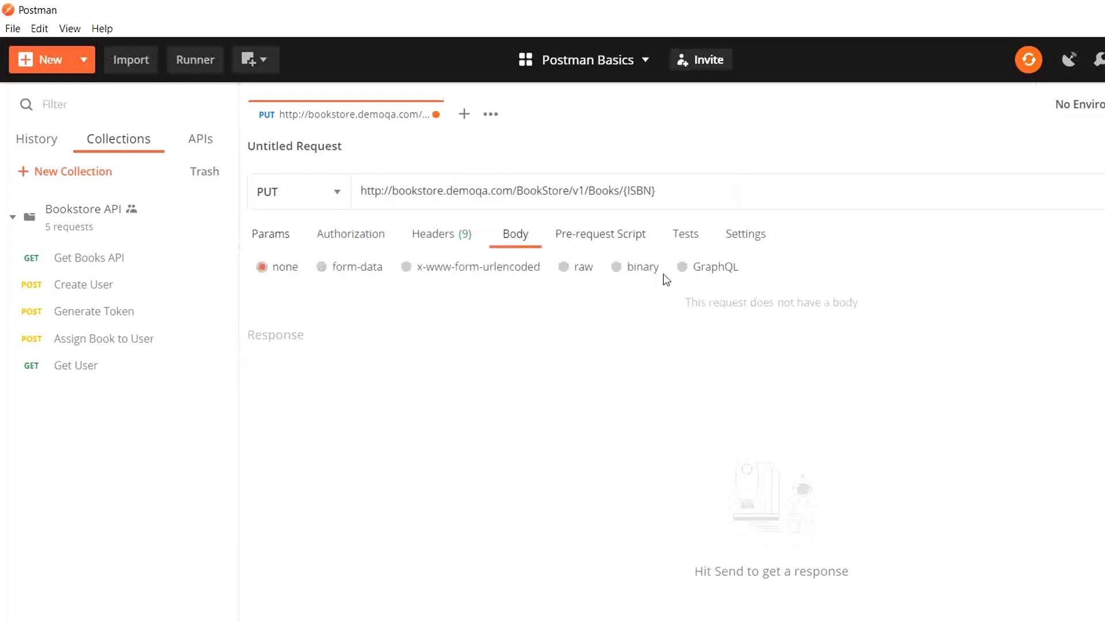
left_click(565, 271)
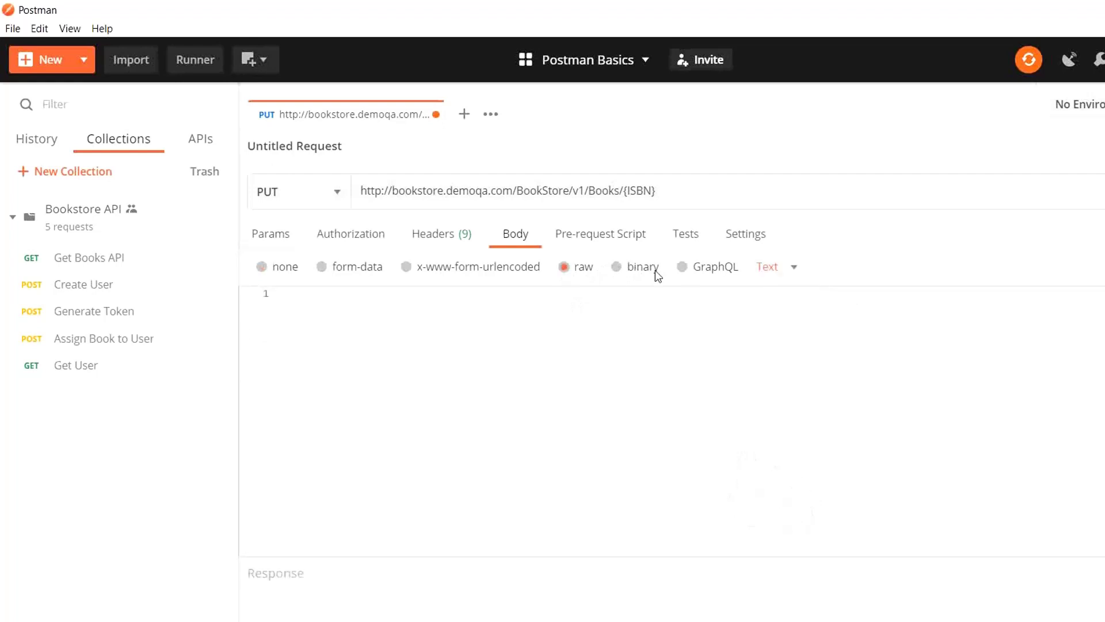
left_click(773, 270)
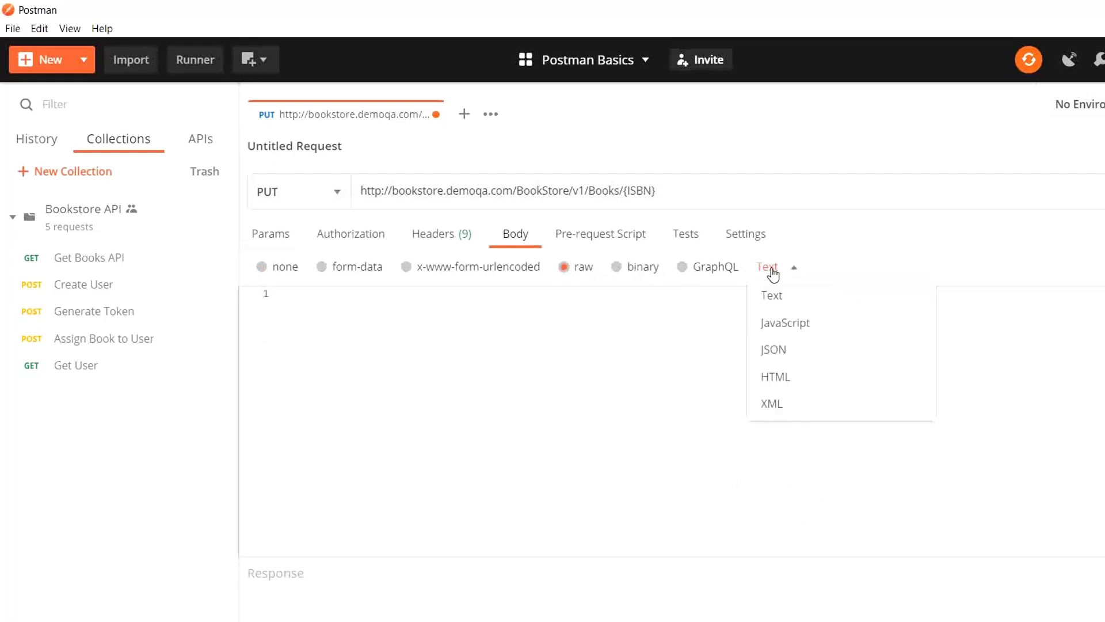
left_click(785, 357)
Copy the PUT endpoint's example JSON with userId and isbn from Swagger and paste it into the Postman request body.
key("alt+Tab")
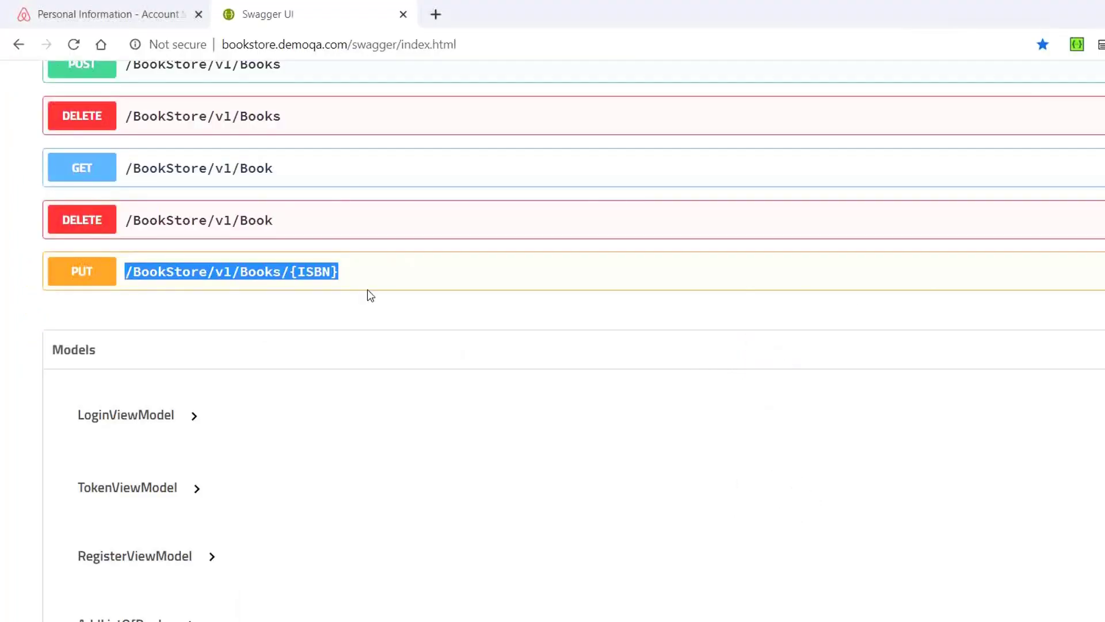
left_click(367, 289)
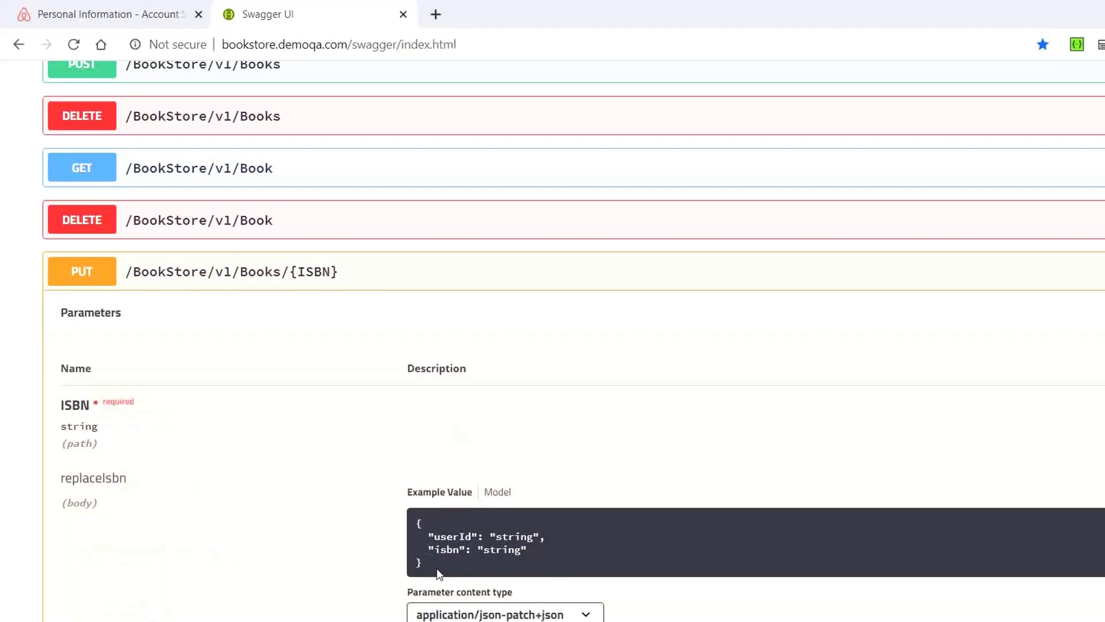
left_click_drag(435, 569, 419, 524)
key("ctrl+c")
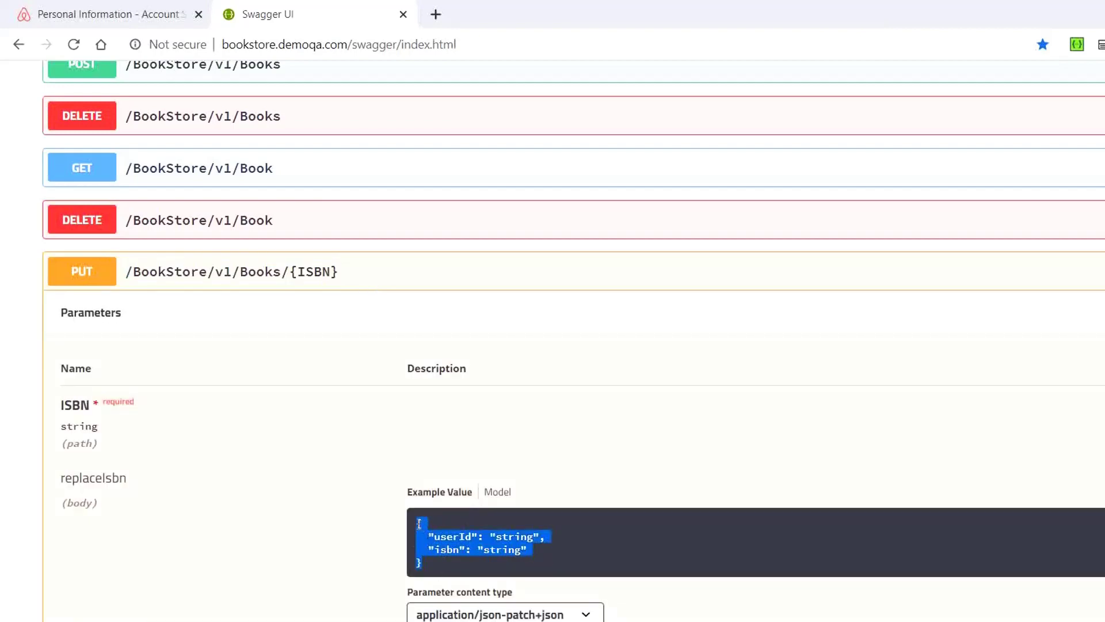
double_click(77, 473)
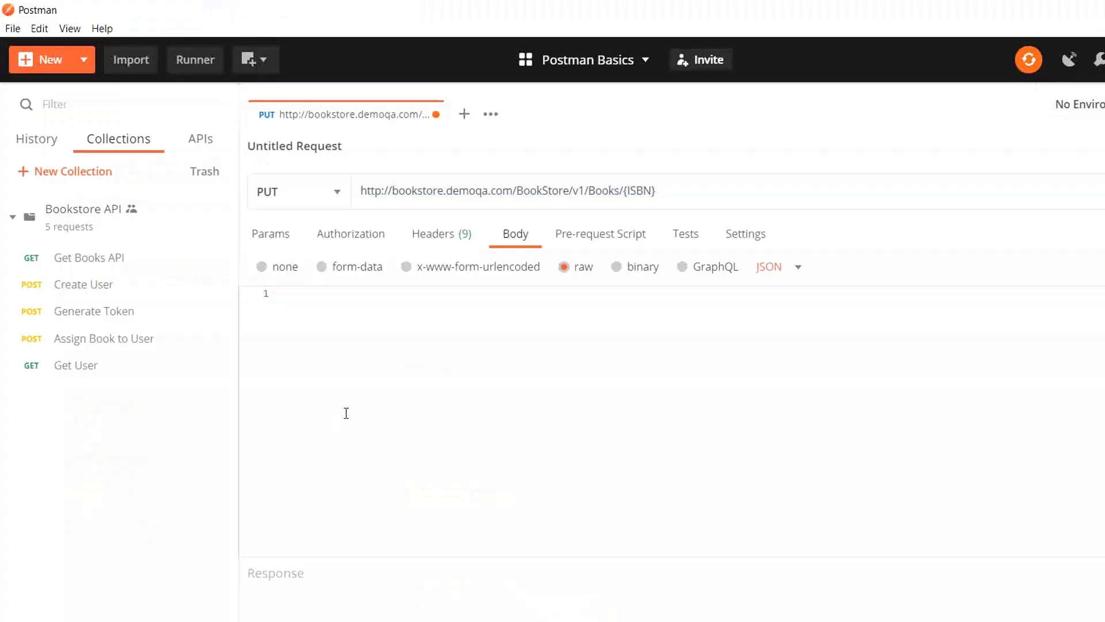
key("ctrl+v")
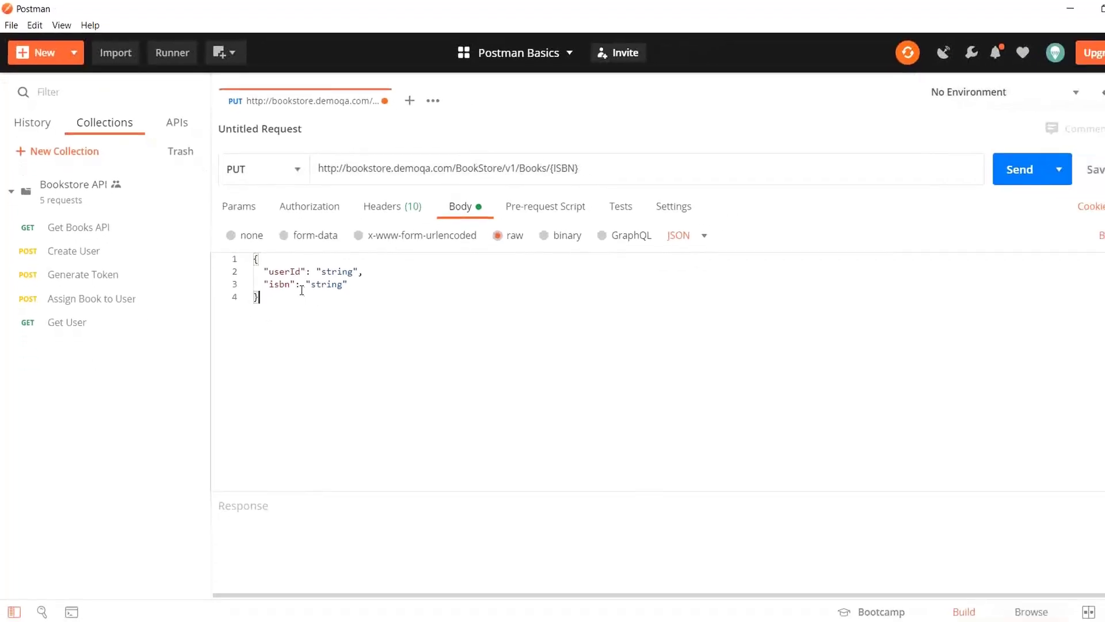
Send the saved Get User request and copy the userID value from its response.
left_click(143, 323)
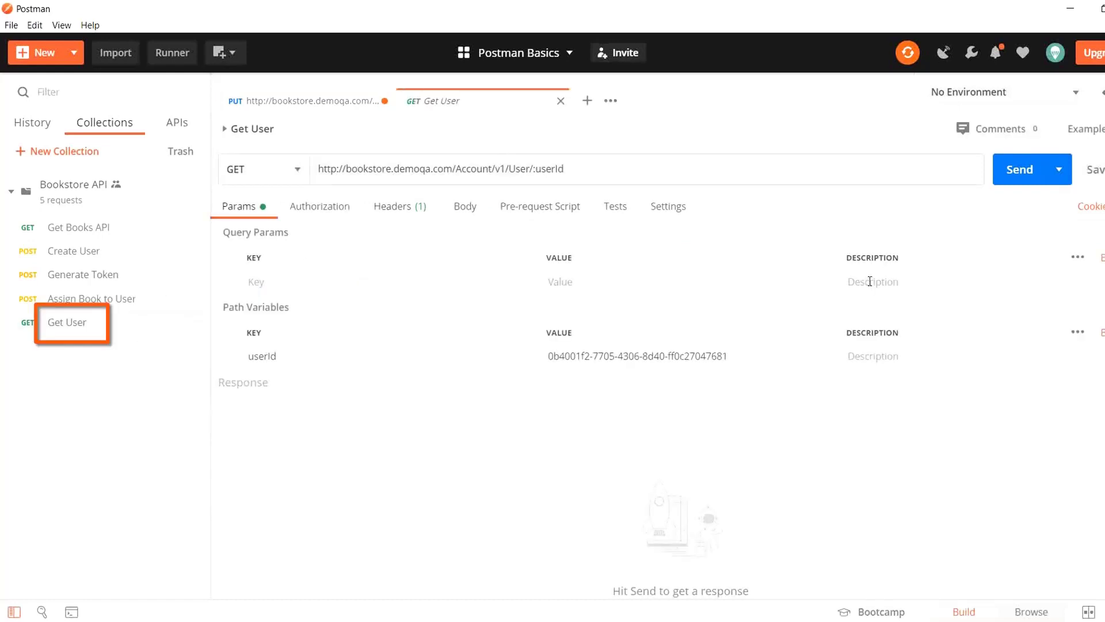
left_click(1025, 183)
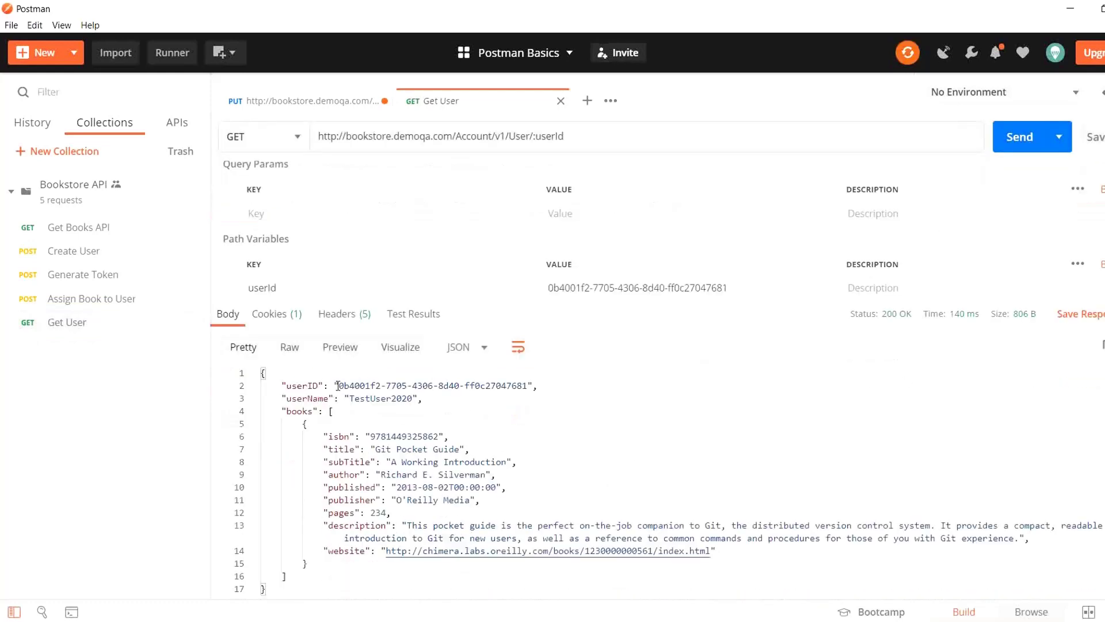
left_click_drag(338, 385, 528, 385)
key("ctrl+c")
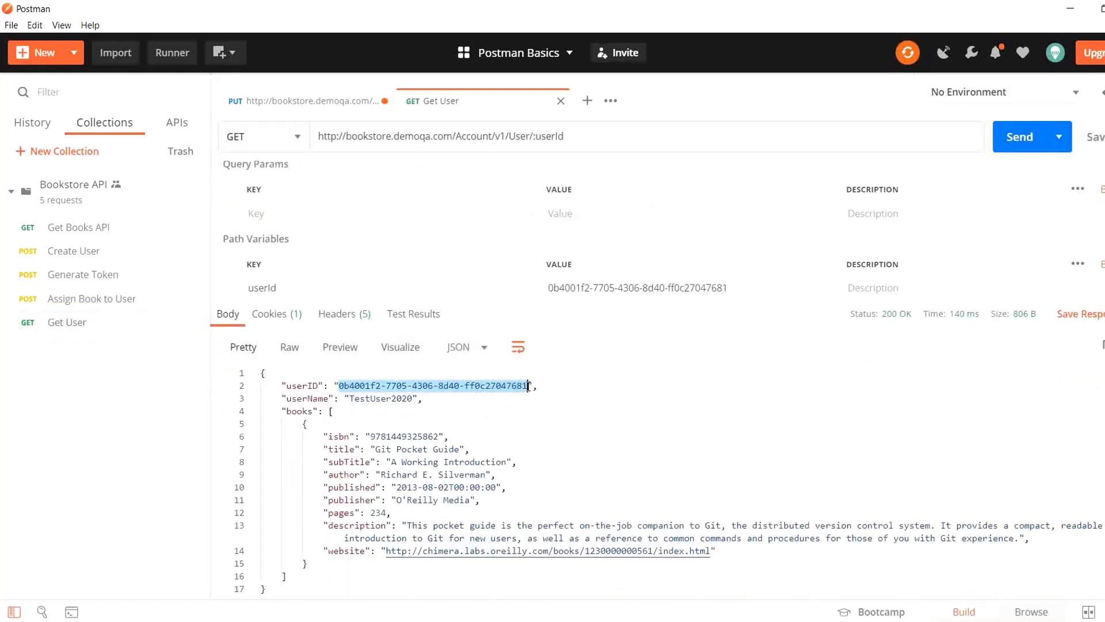
Replace the userId placeholder in the PUT request's body with the copied user ID.
left_click(319, 101)
double_click(334, 271)
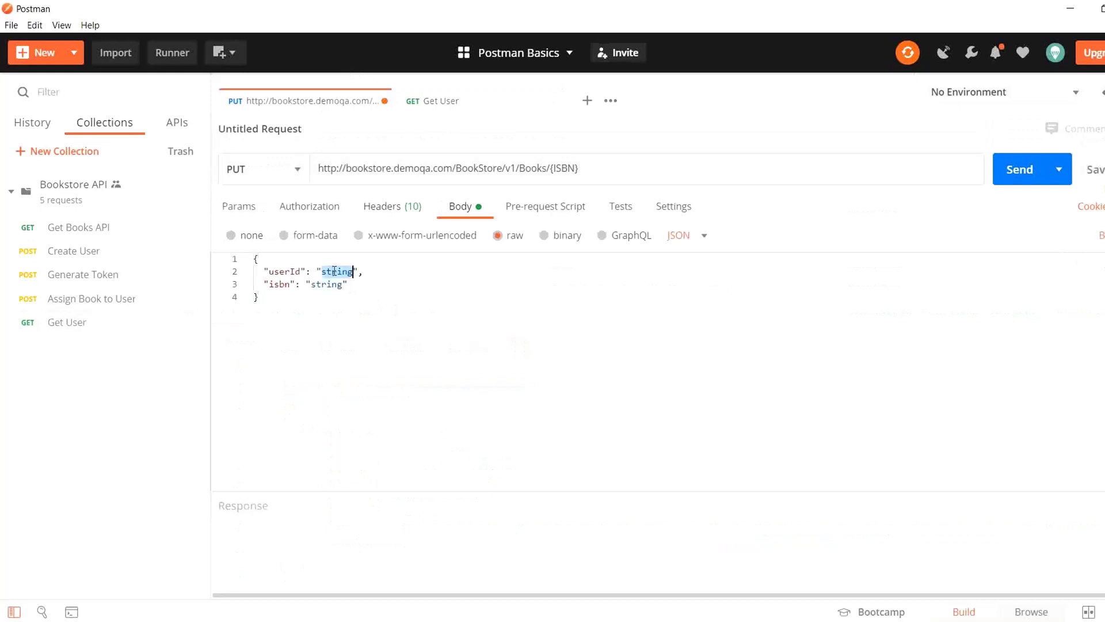
key("ctrl+v")
left_click(477, 102)
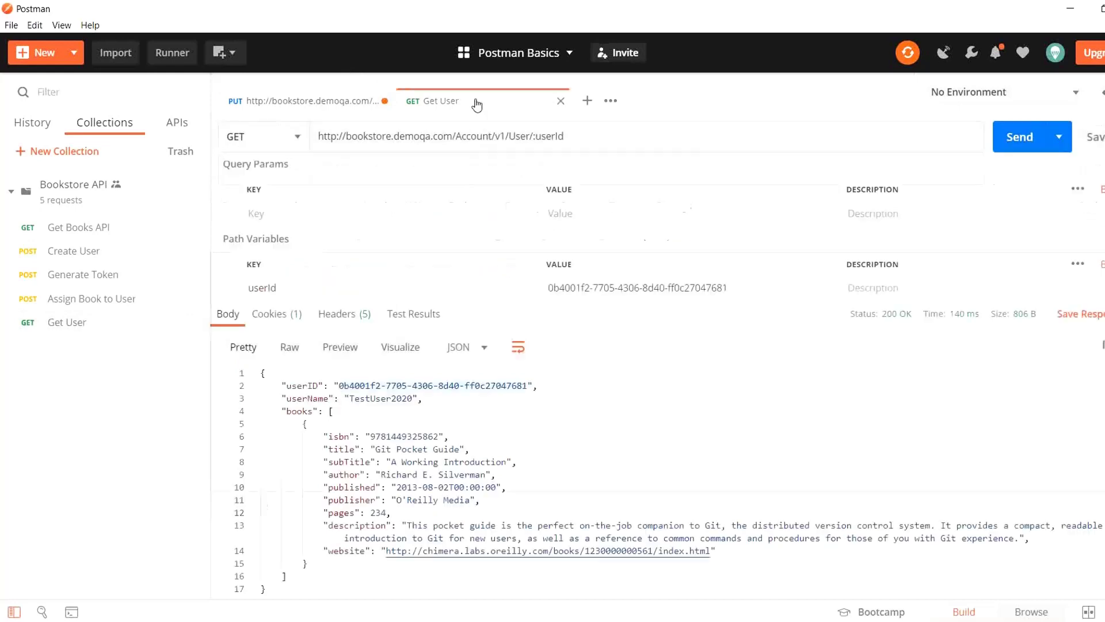
double_click(408, 437)
key("ctrl+c")
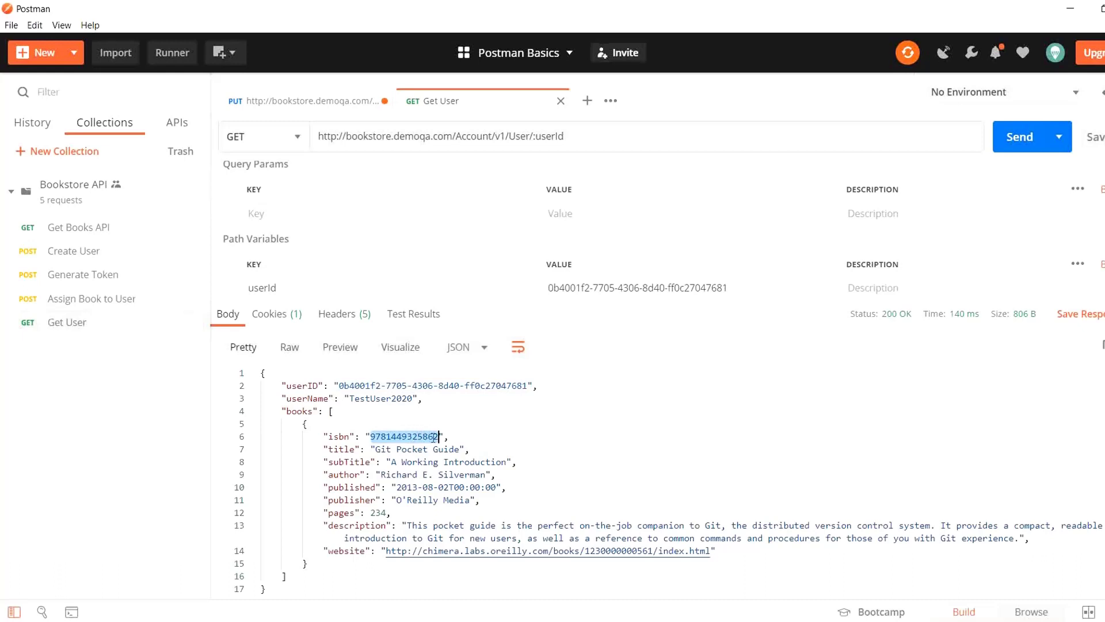
left_click(348, 105)
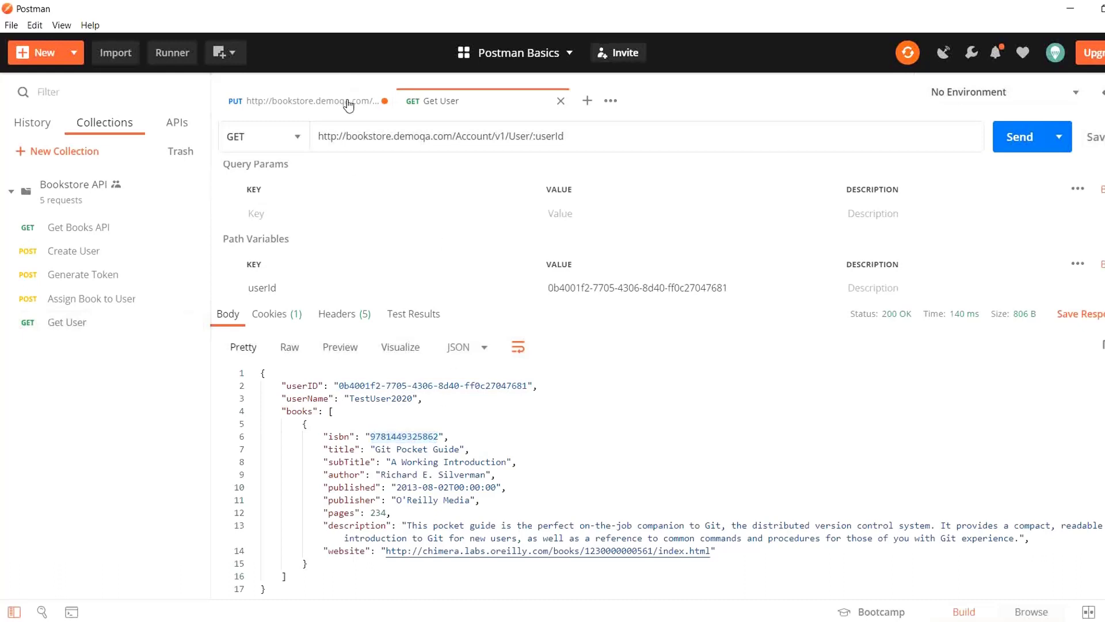
left_click_drag(581, 169, 549, 170)
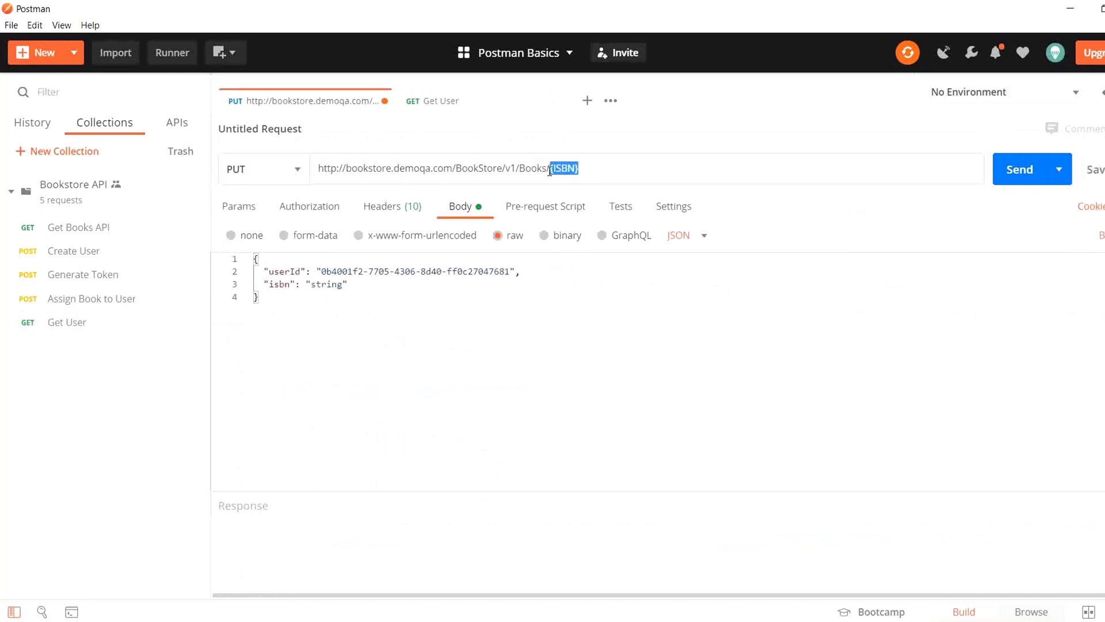
key("ctrl+v")
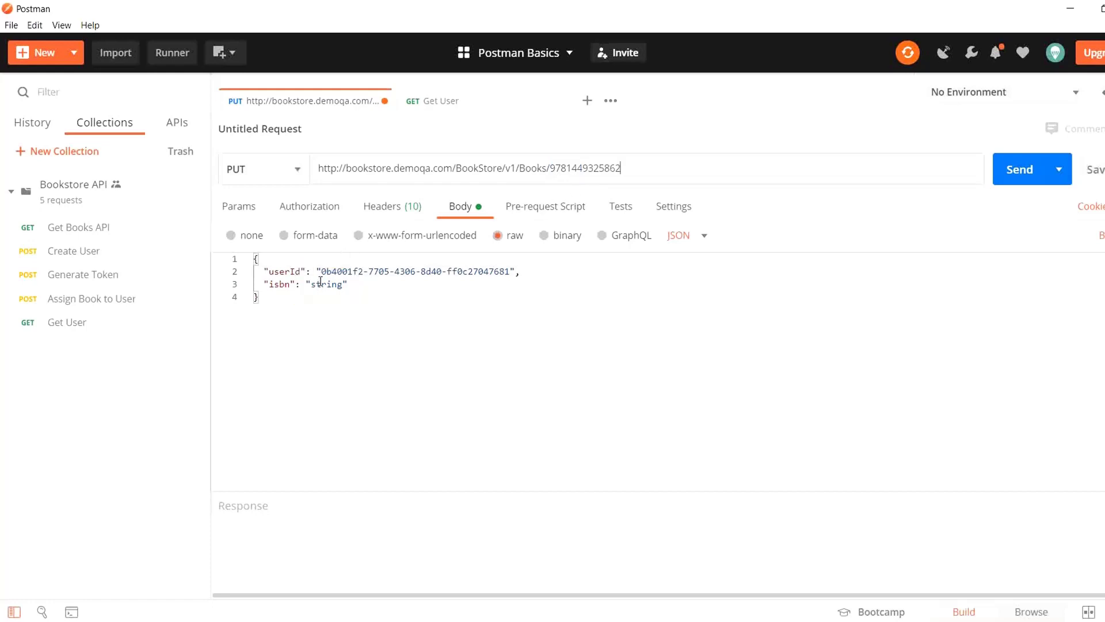
Send the saved Get Books API request and copy the ISBN of Learning JavaScript Design Patterns from its response.
left_click(159, 233)
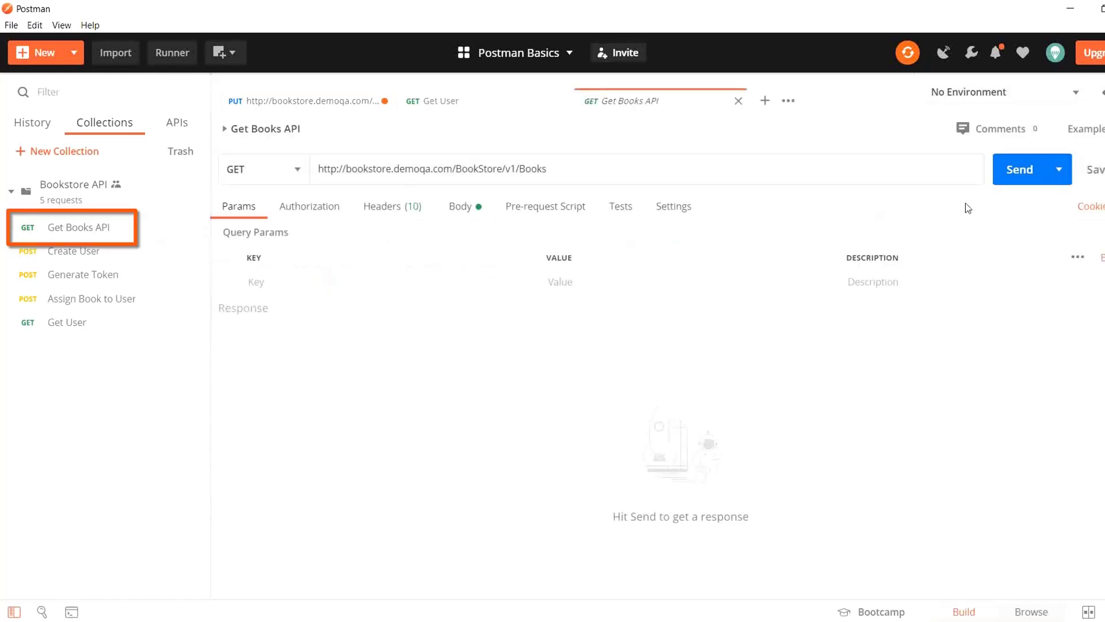
left_click(1030, 171)
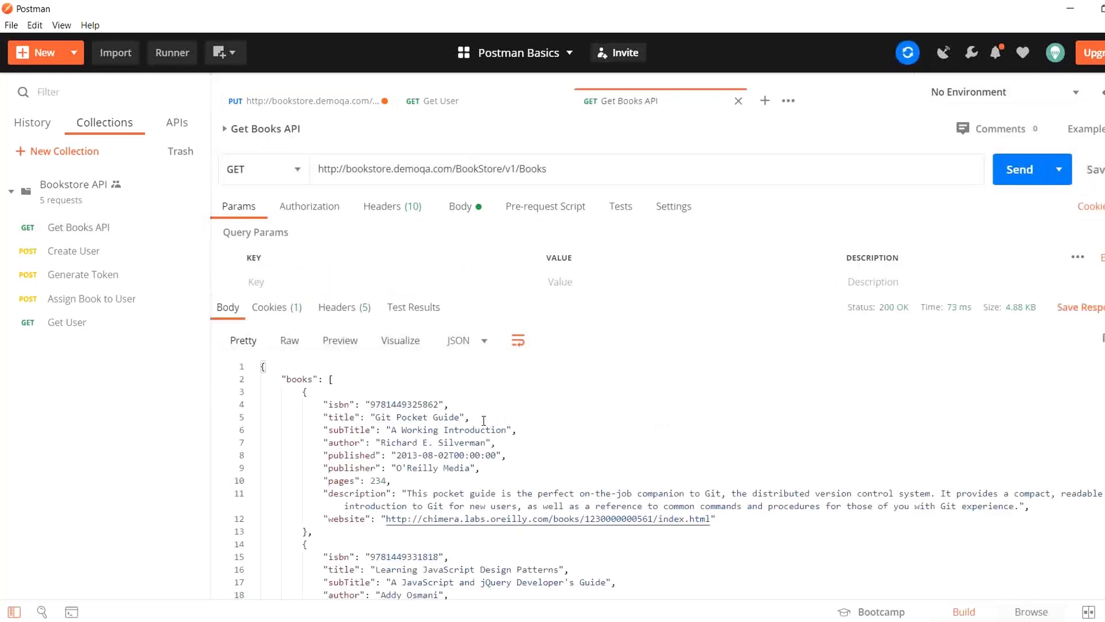
double_click(426, 404)
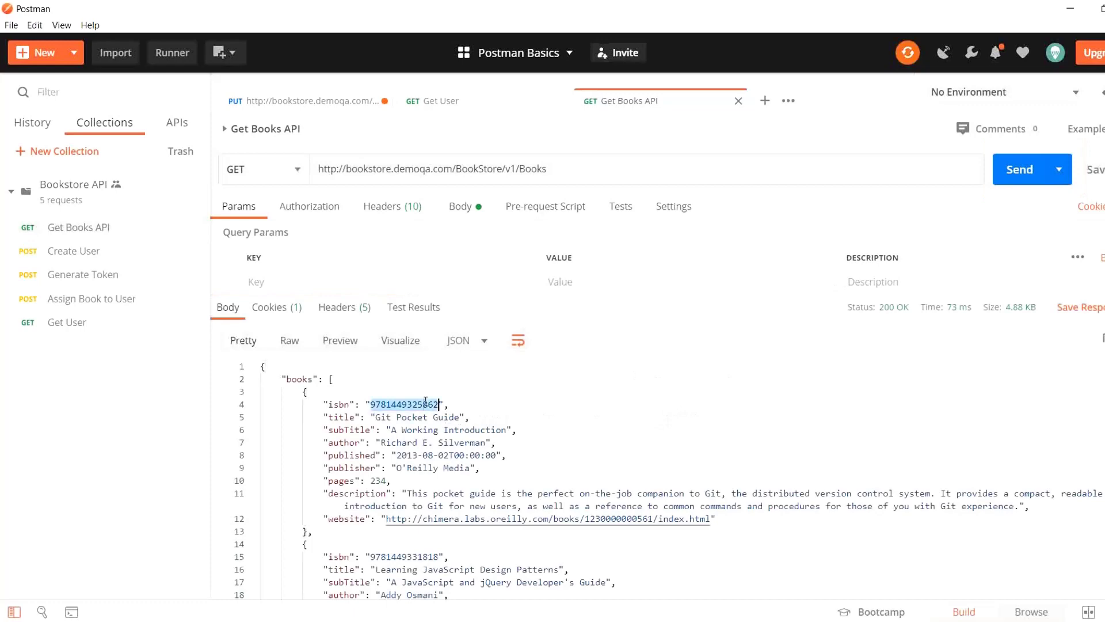
scroll(426, 479, "down", 3)
double_click(415, 471)
key("ctrl+c")
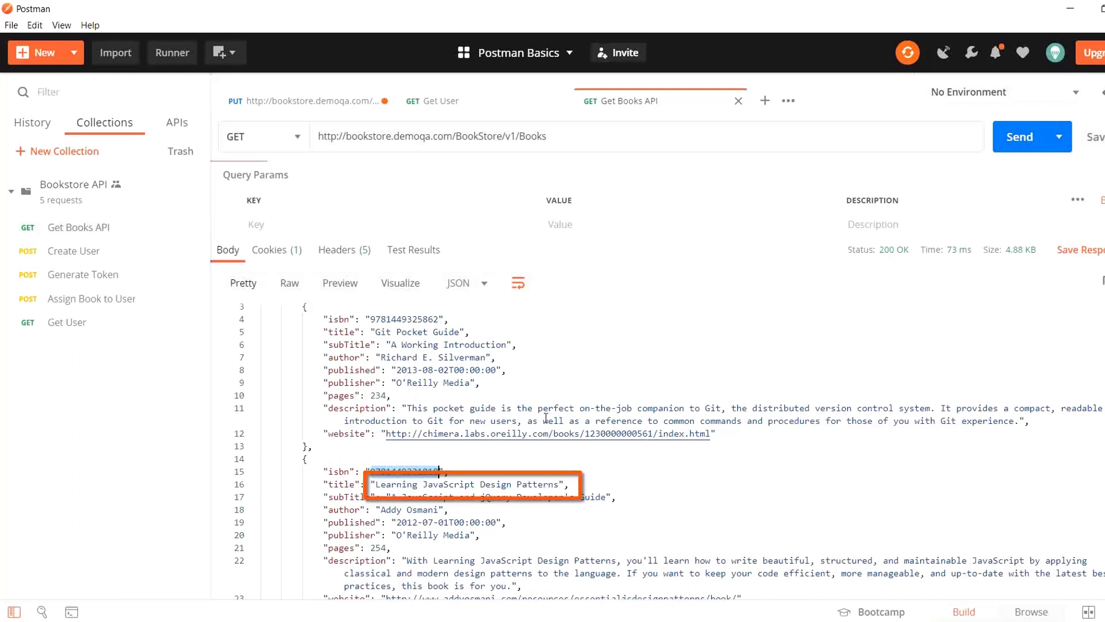
left_click(352, 102)
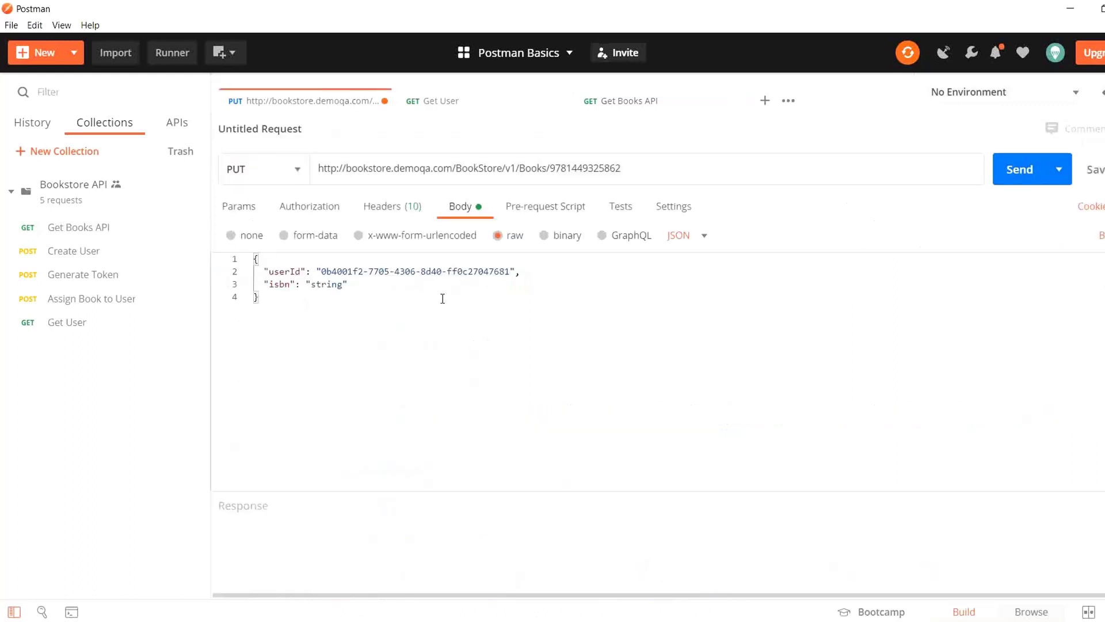
double_click(334, 285)
key("ctrl+v")
Check the ISBNs in the URL and body, and try to send the PUT request without an Authorization header.
left_click_drag(622, 169, 547, 168)
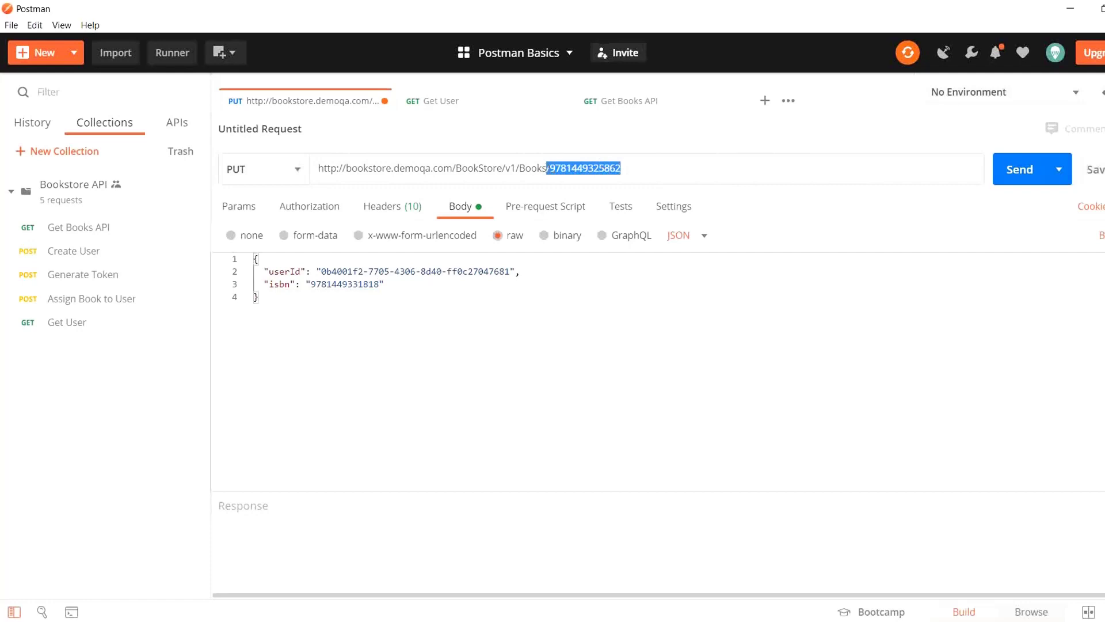
double_click(360, 284)
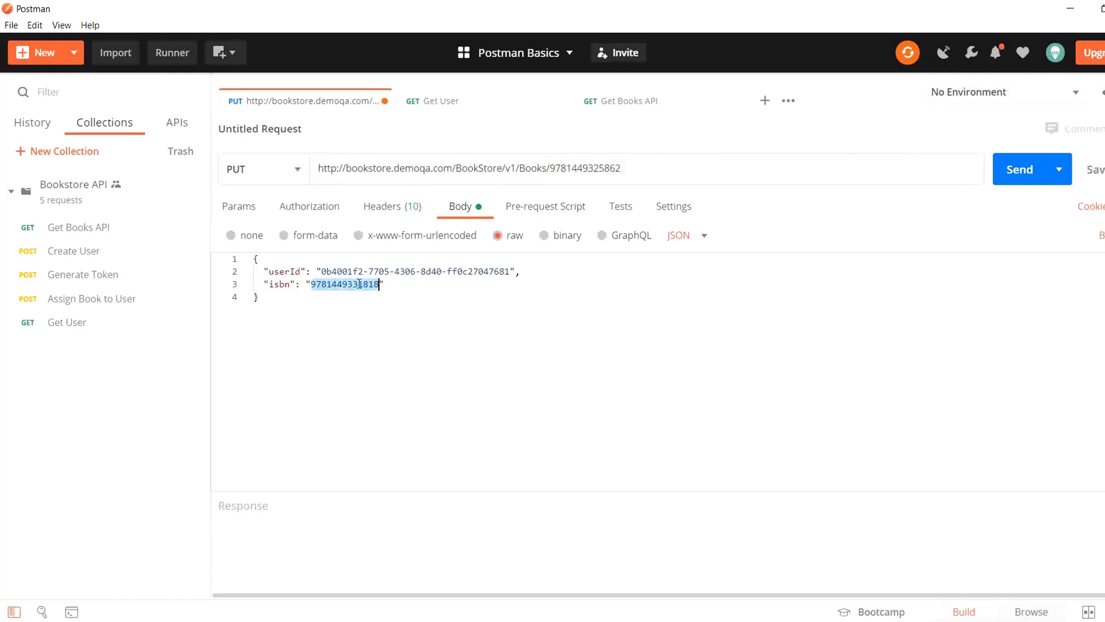
left_click(1019, 169)
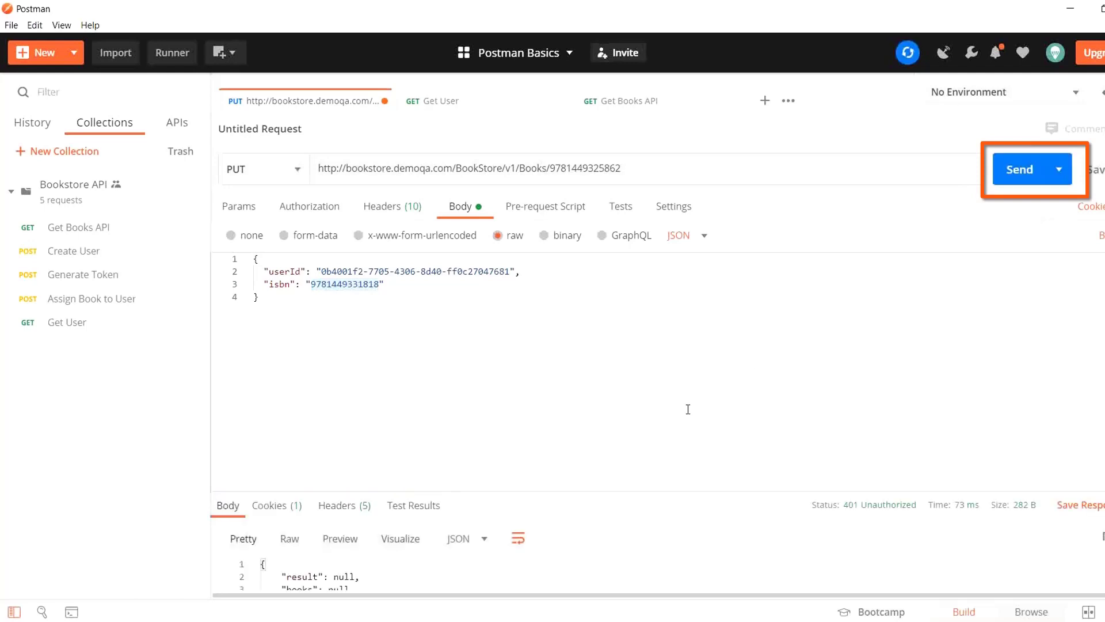
left_click_drag(858, 491, 890, 420)
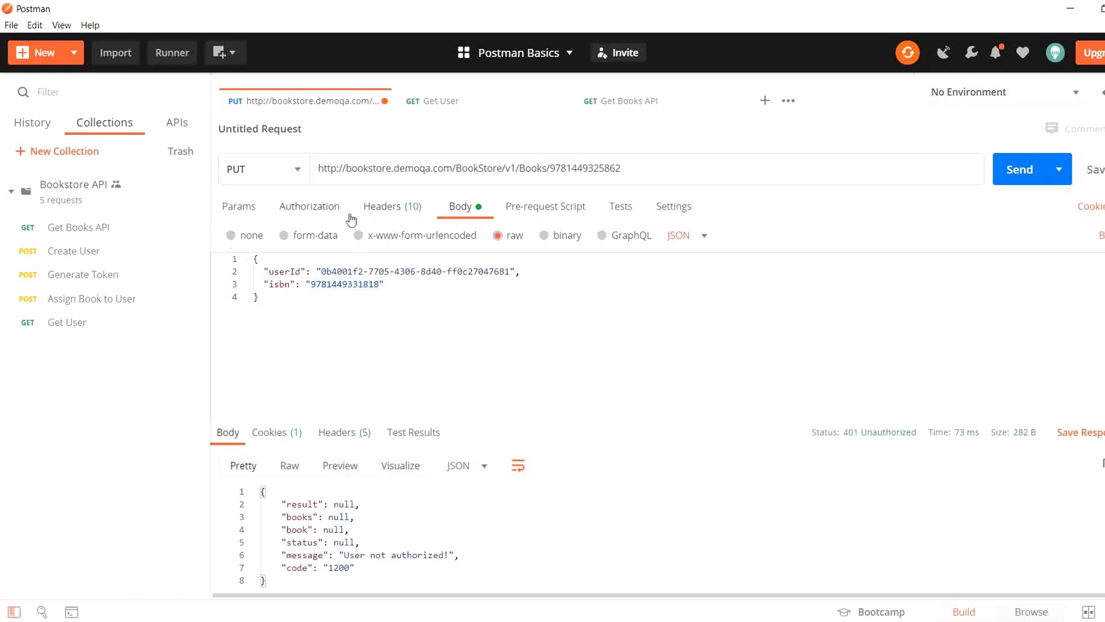
Send the saved Generate Token request and copy the token value from its response.
left_click(140, 286)
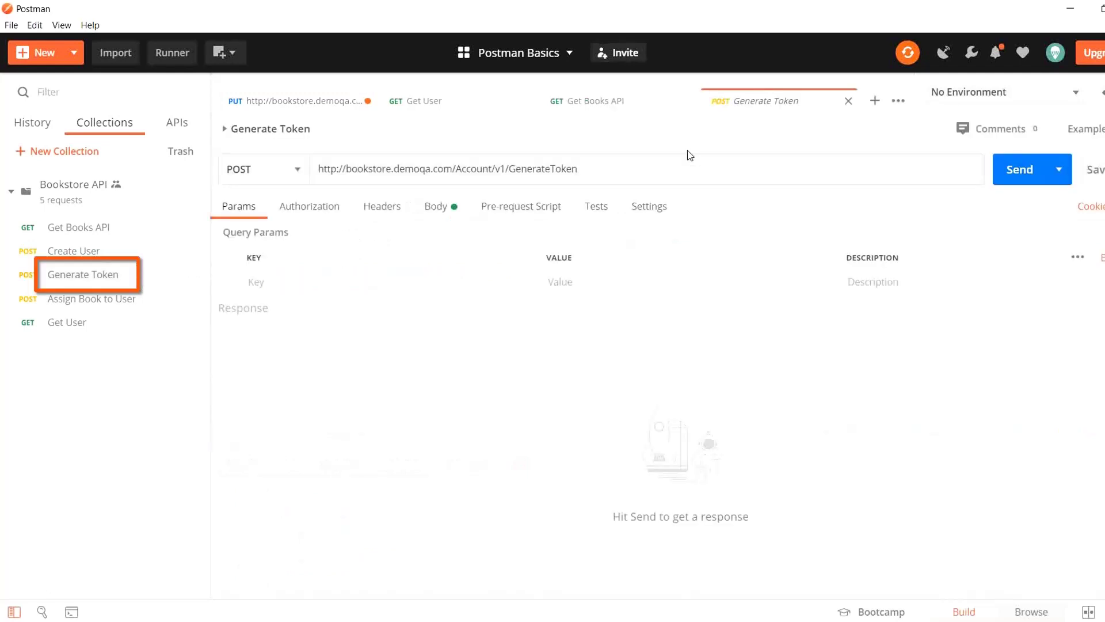
left_click(1024, 179)
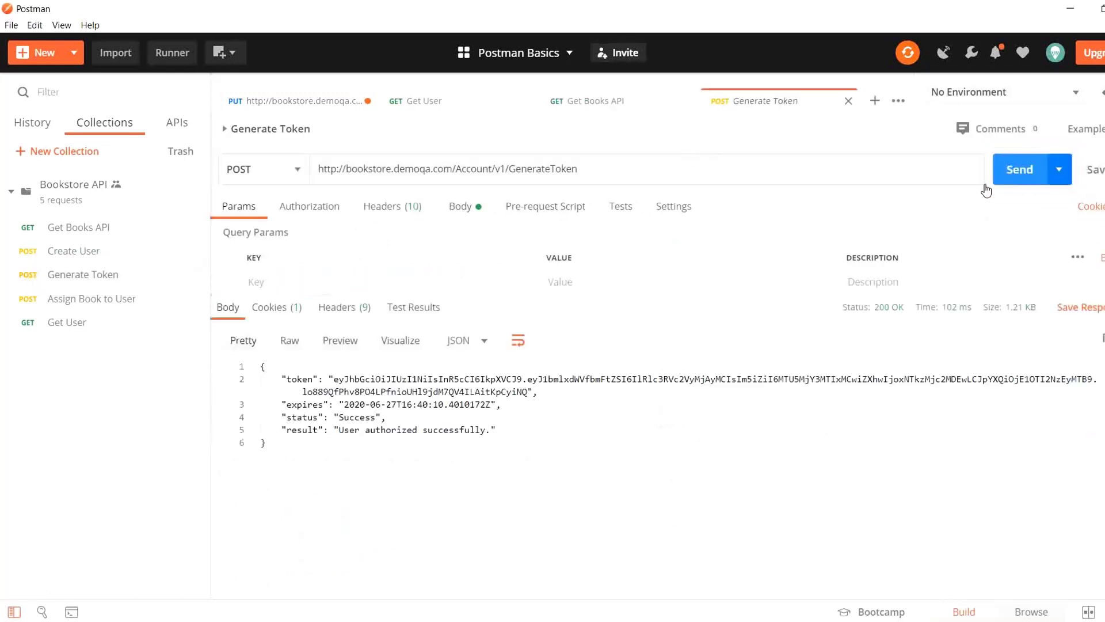
left_click_drag(530, 393, 333, 377)
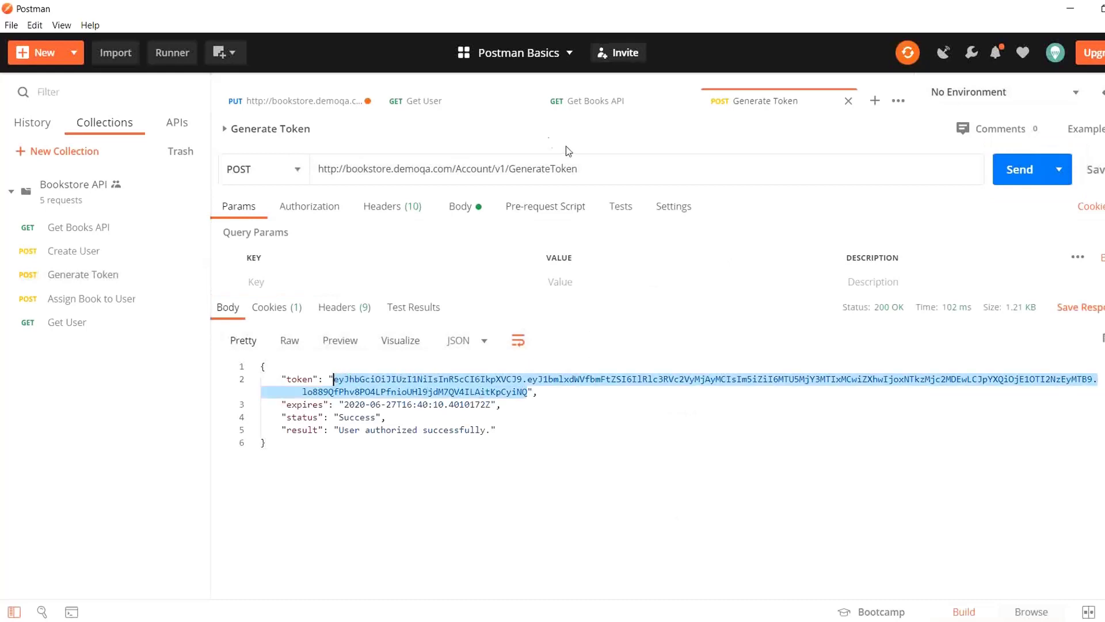
Add an Authorization header to the PUT request with the value Bearer followed by the copied token.
left_click(429, 107)
left_click(327, 106)
left_click(383, 211)
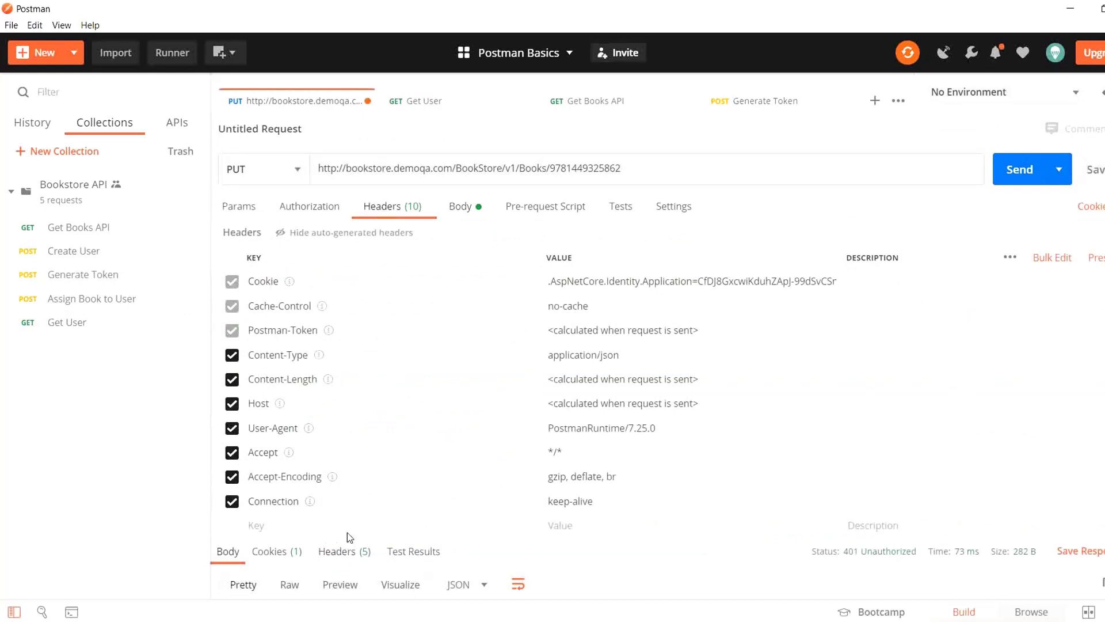
type("Au")
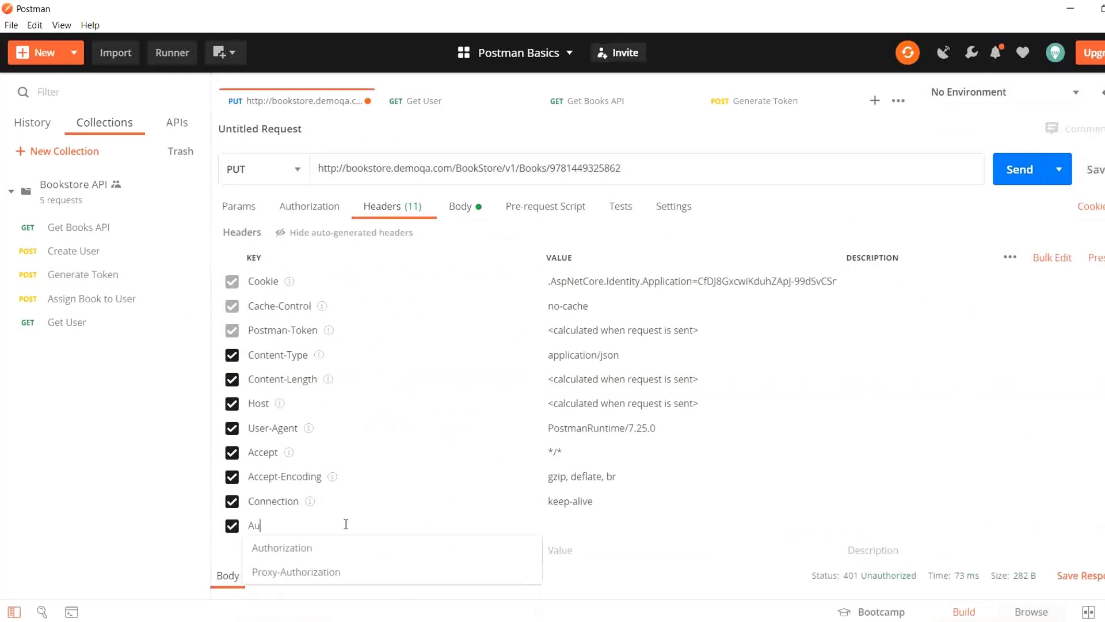
left_click(313, 551)
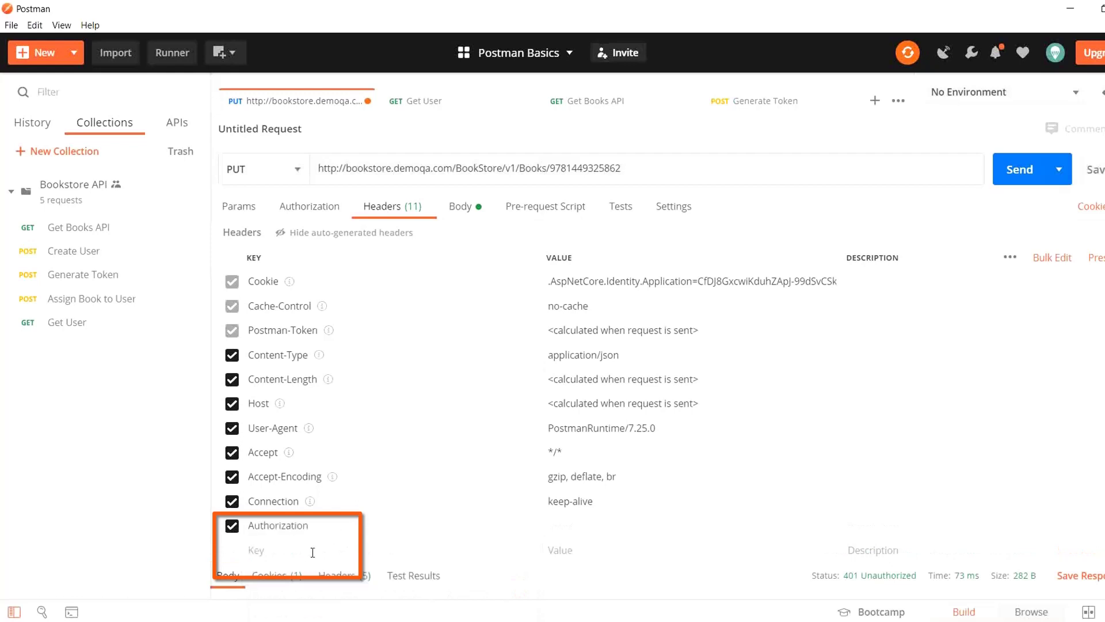
left_click(551, 526)
type("Bearer")
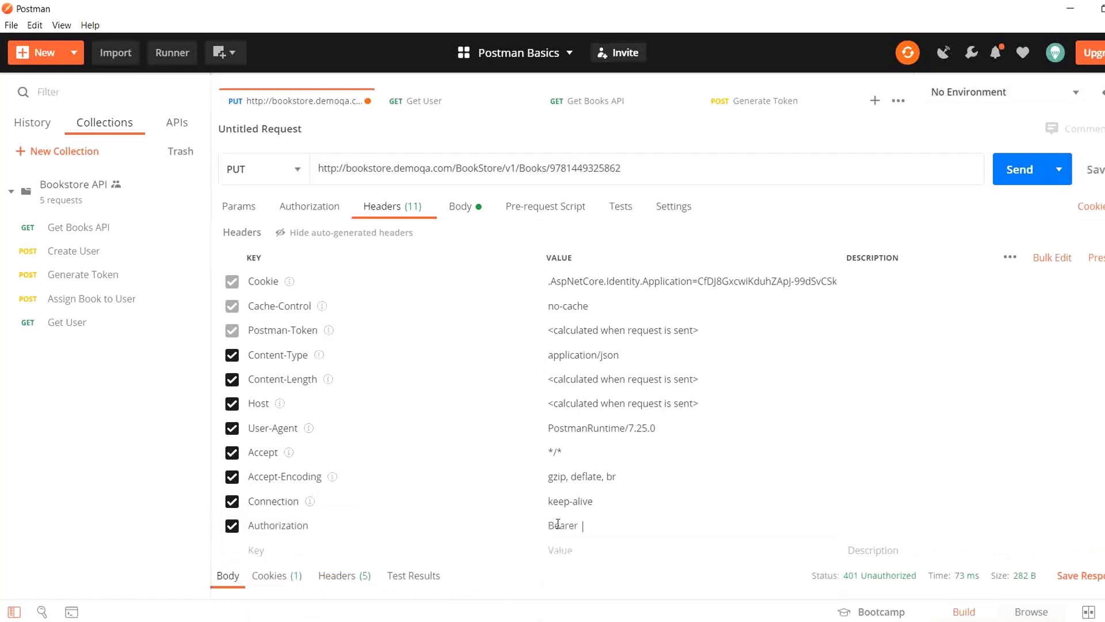
key("ctrl+v")
Send the authorized PUT request from its body view and enlarge the response area.
left_click(460, 206)
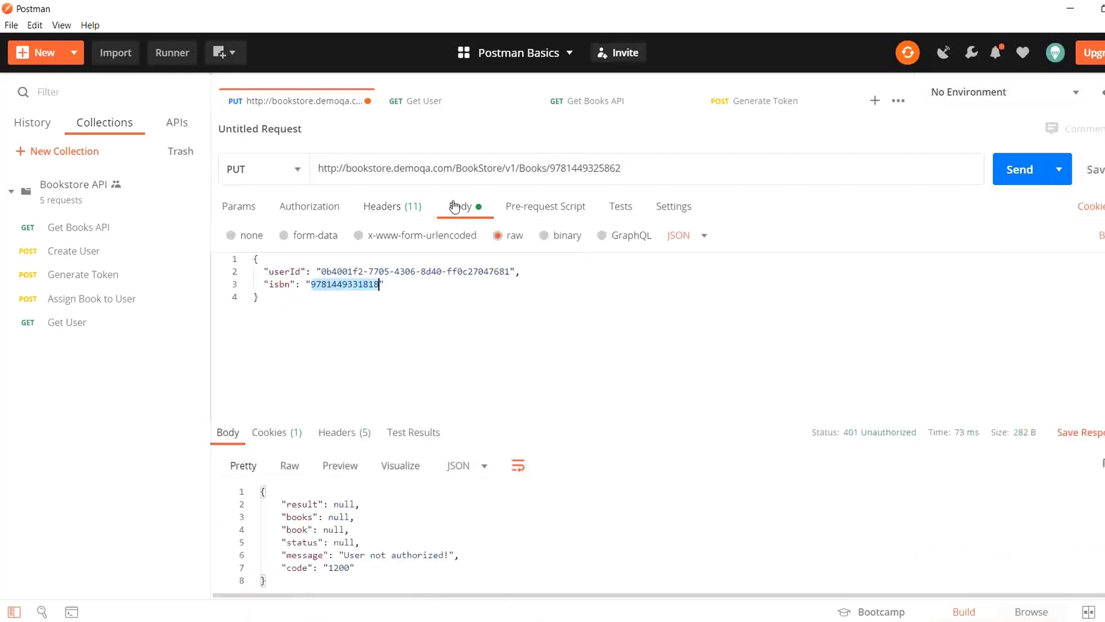
left_click(1012, 171)
left_click_drag(575, 412, 562, 372)
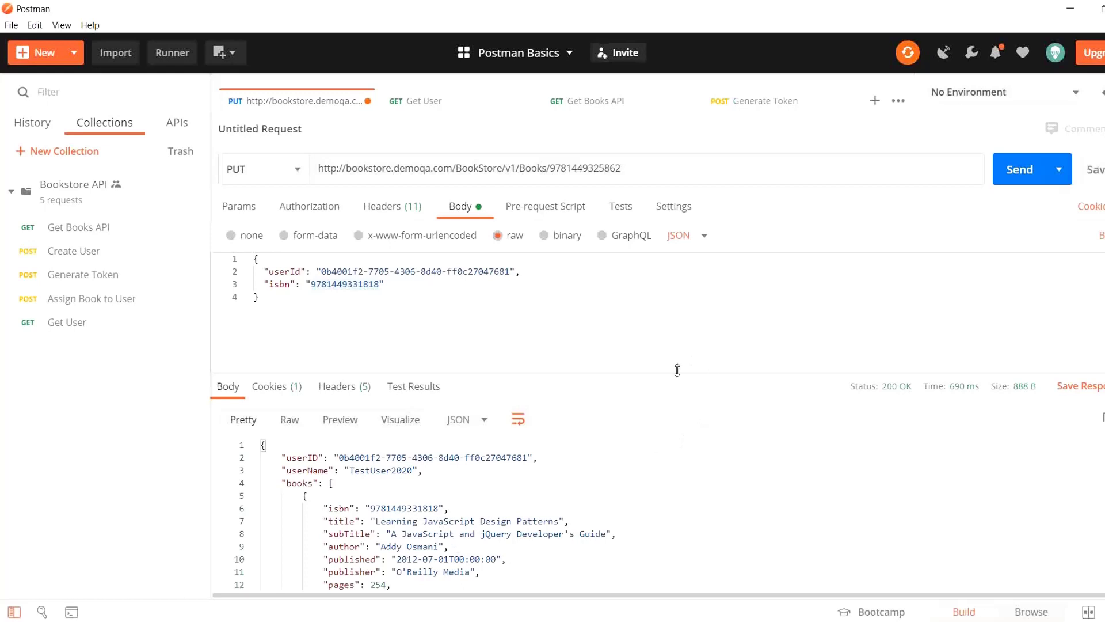
Compare the book's ISBN and title in the PUT response with the book in the earlier Get User response.
double_click(408, 507)
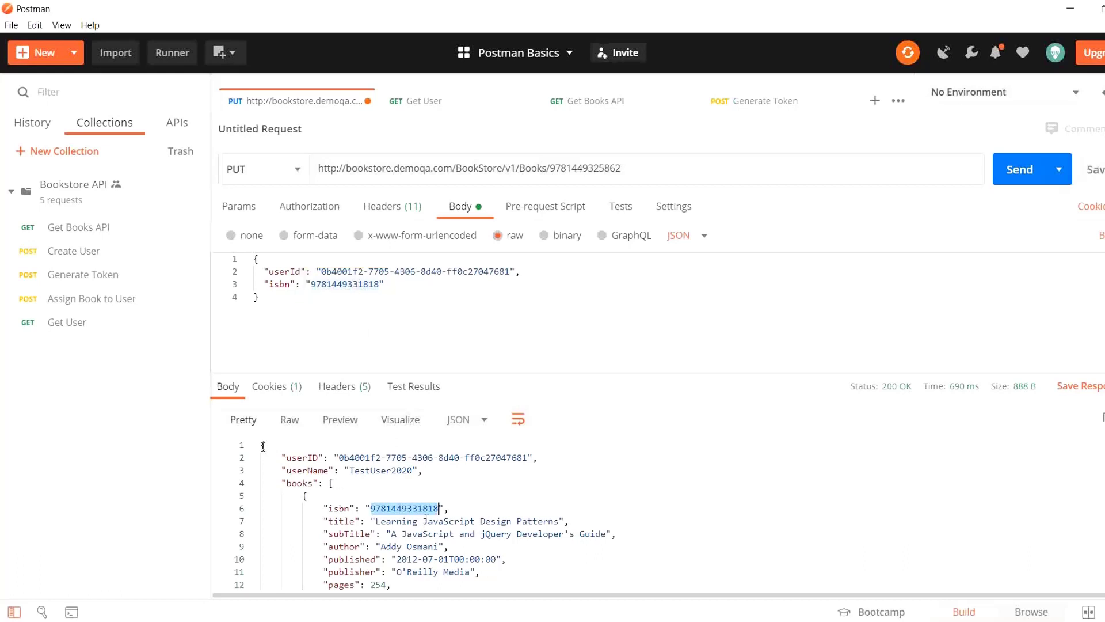
left_click_drag(262, 444, 299, 617)
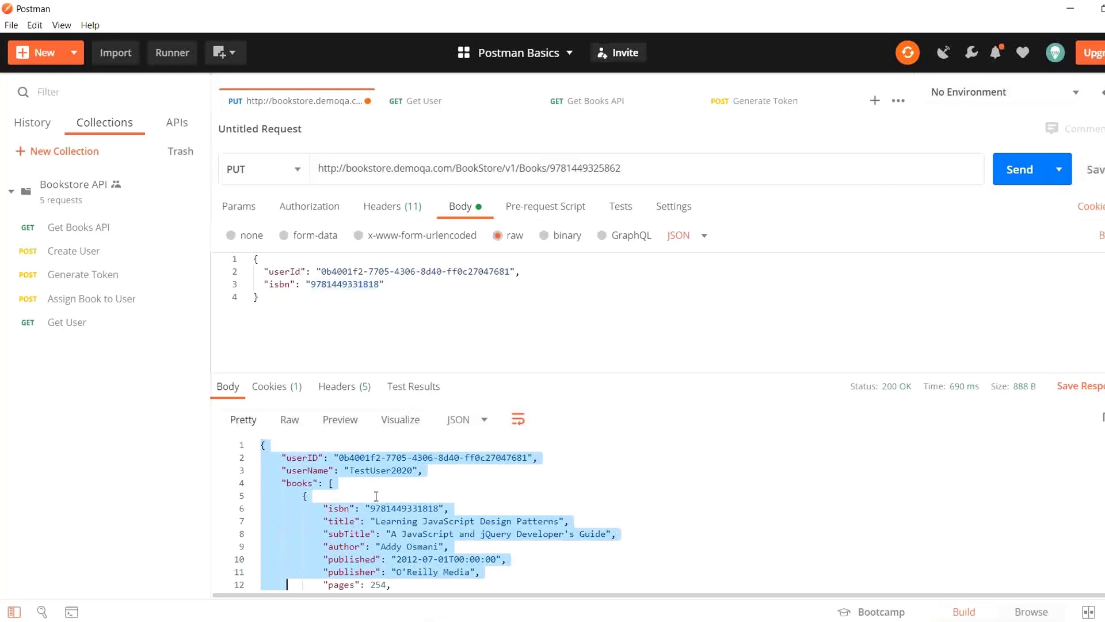
left_click(369, 514)
left_click(441, 108)
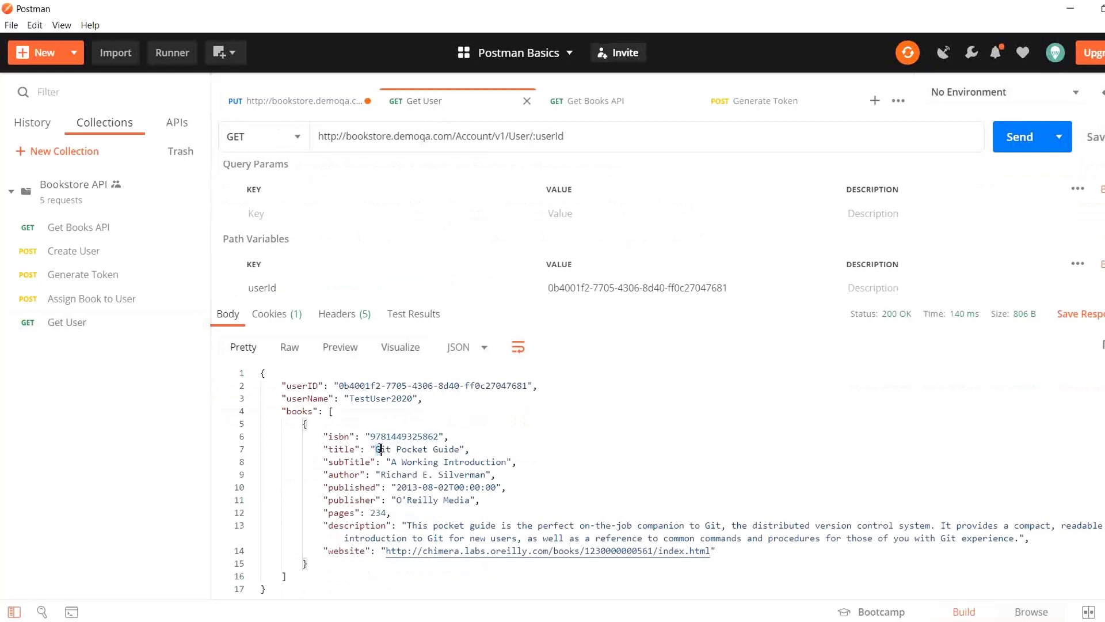
left_click_drag(375, 449, 450, 450)
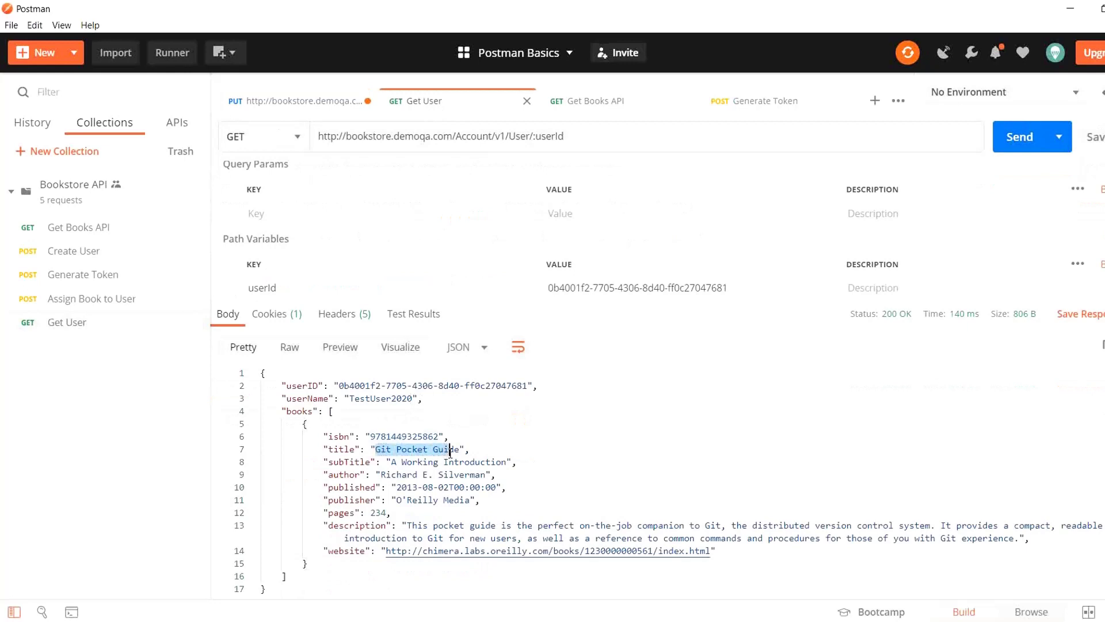
left_click(336, 105)
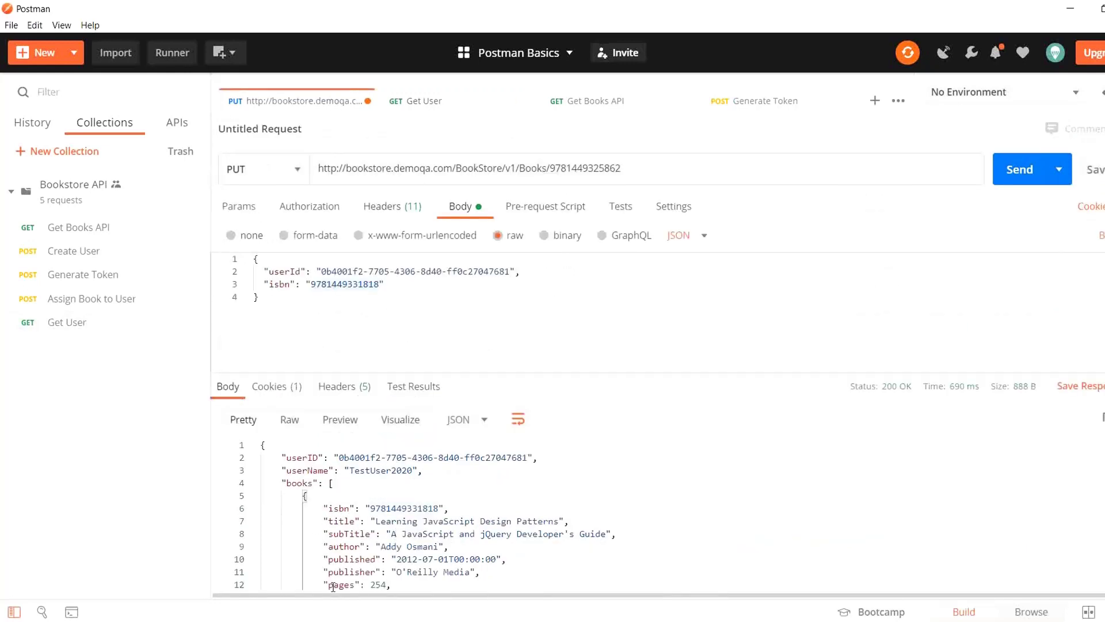
left_click_drag(371, 521, 559, 522)
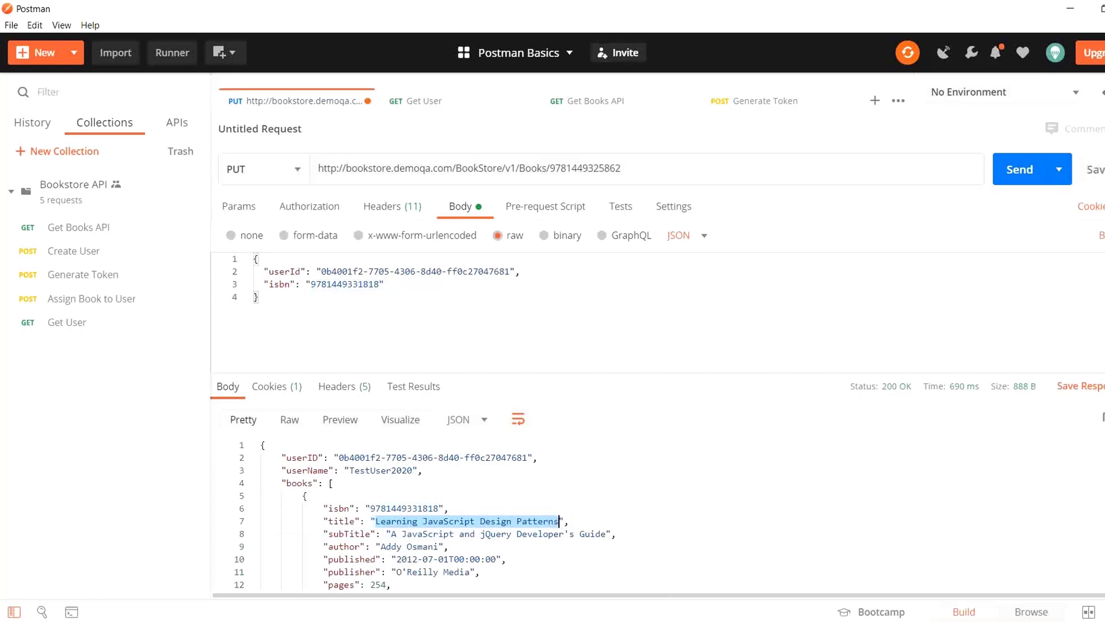